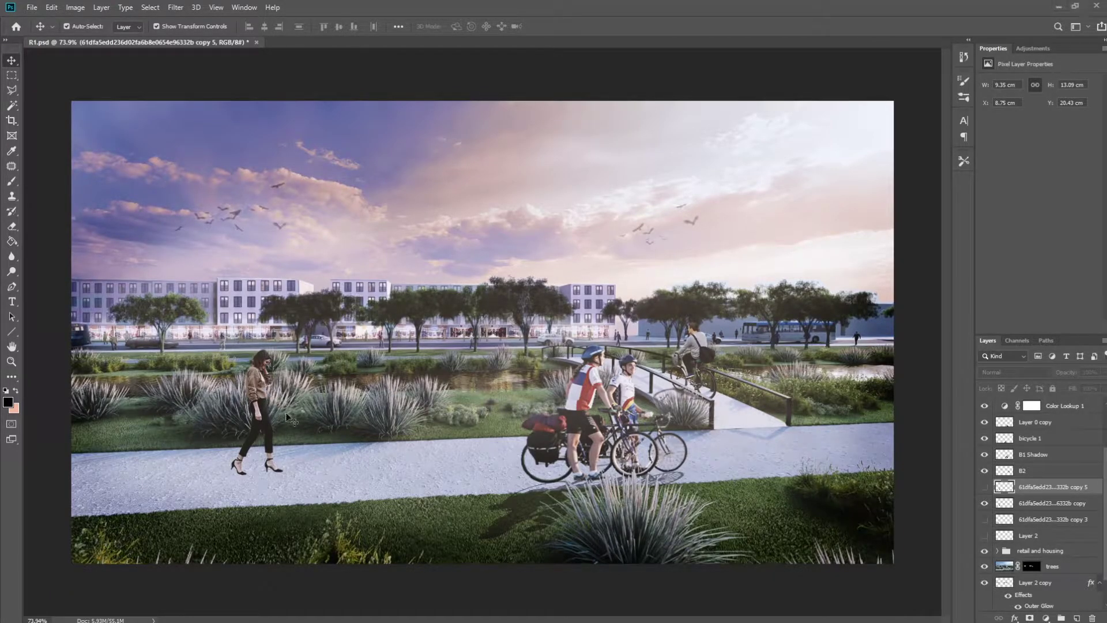
Step: Toggle layer visibility to preview the finished woman with her shadow
{"action": "left_click", "coordinate": [271, 444]}
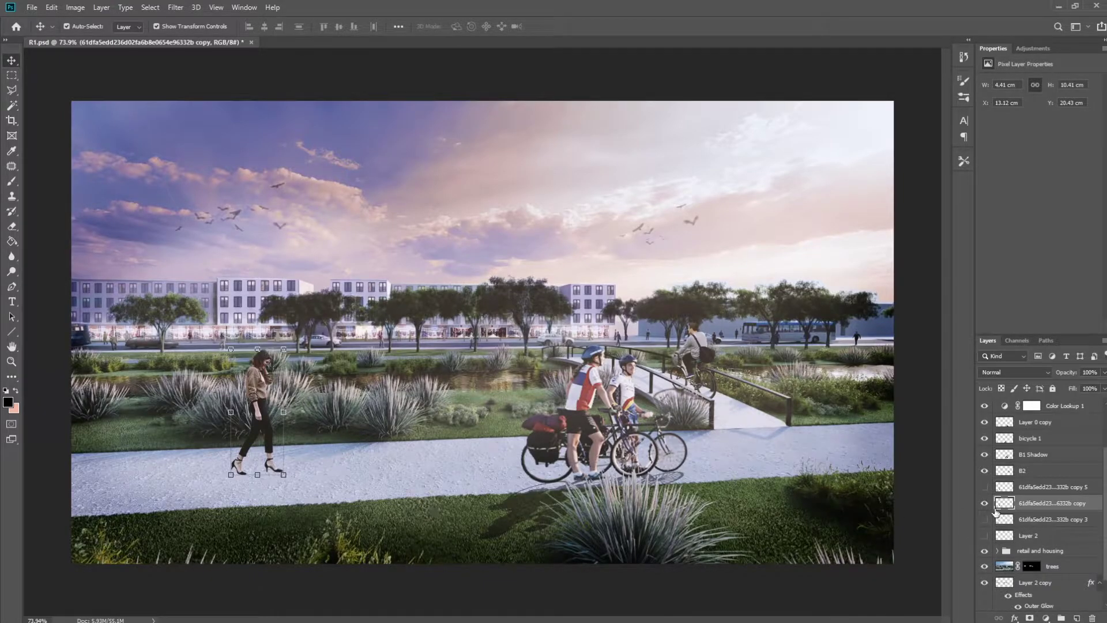
{"action": "left_click", "coordinate": [985, 504]}
{"action": "left_click", "coordinate": [984, 487]}
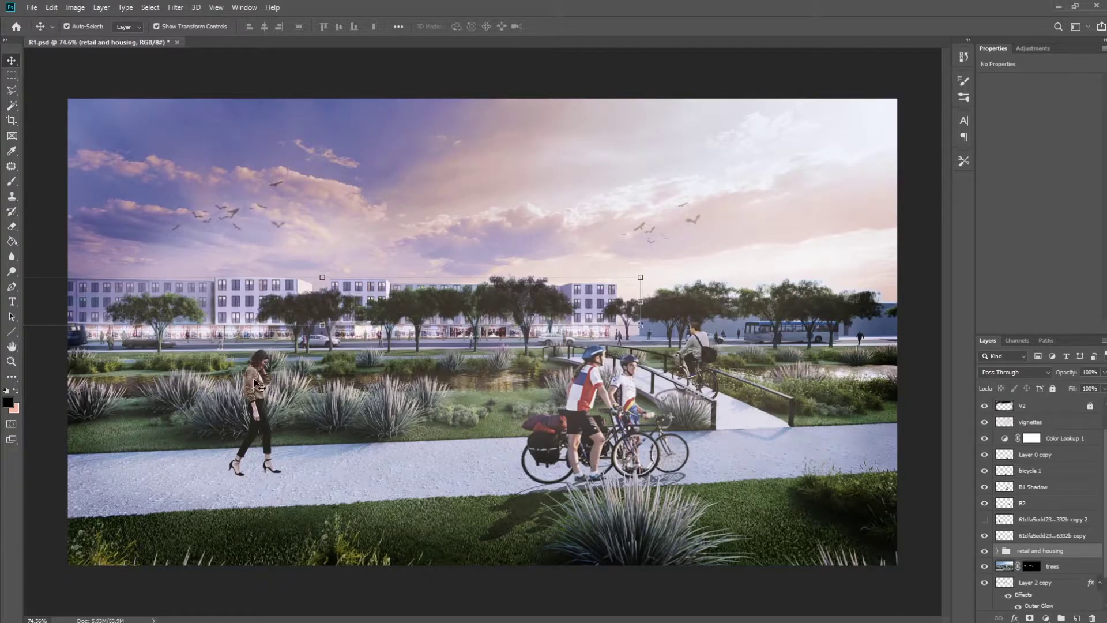
Step: Select the woman's cutout layer, zoom in, and duplicate it as 'copy 3'
{"action": "left_click", "coordinate": [261, 372]}
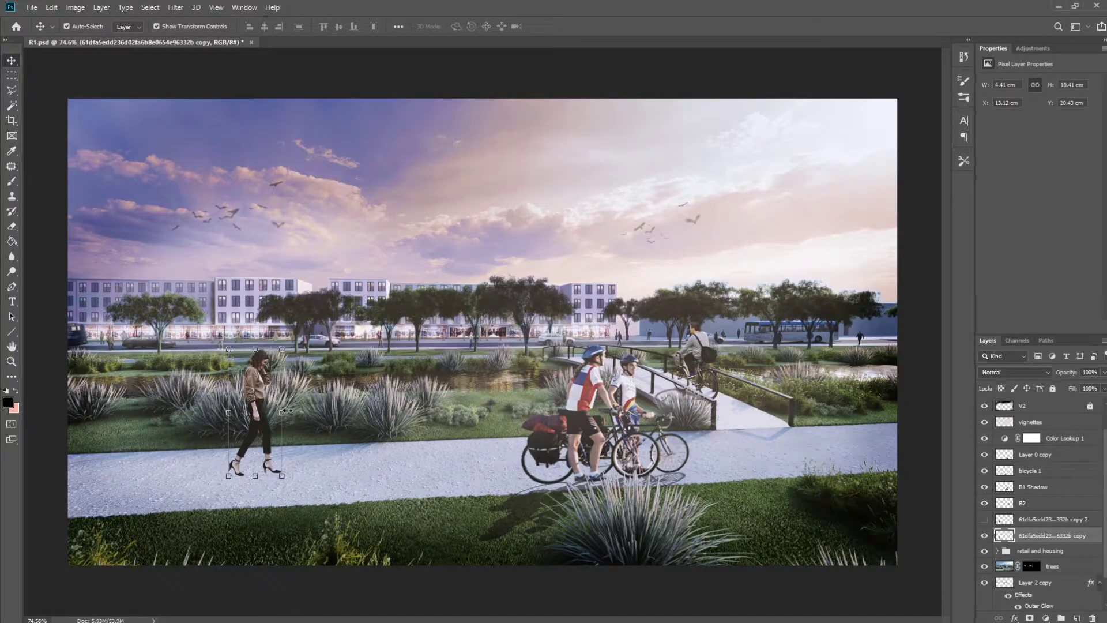
{"action": "scroll", "coordinate": [261, 456], "scroll_direction": "up", "scroll_amount": 3}
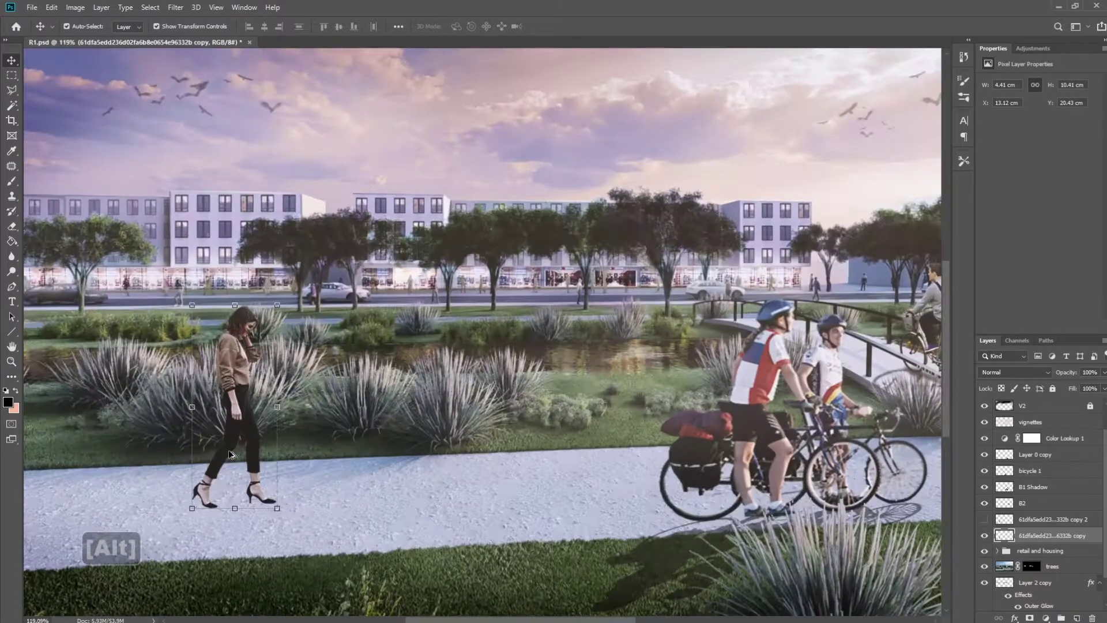
{"action": "scroll", "coordinate": [513, 364], "scroll_direction": "up", "scroll_amount": 2}
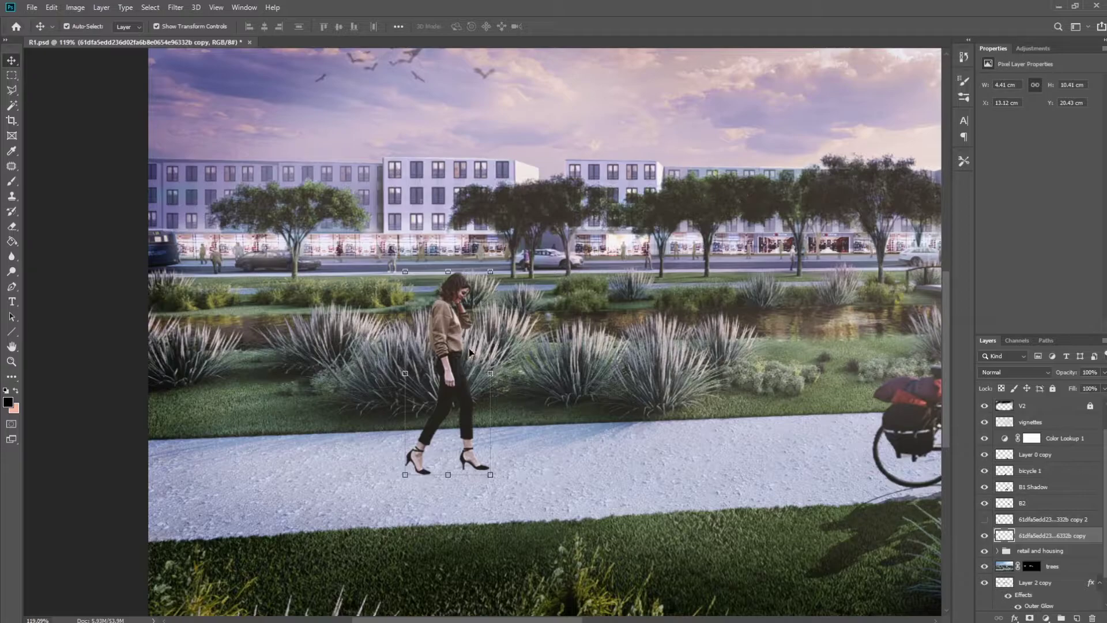
{"action": "right_click", "coordinate": [1029, 534]}
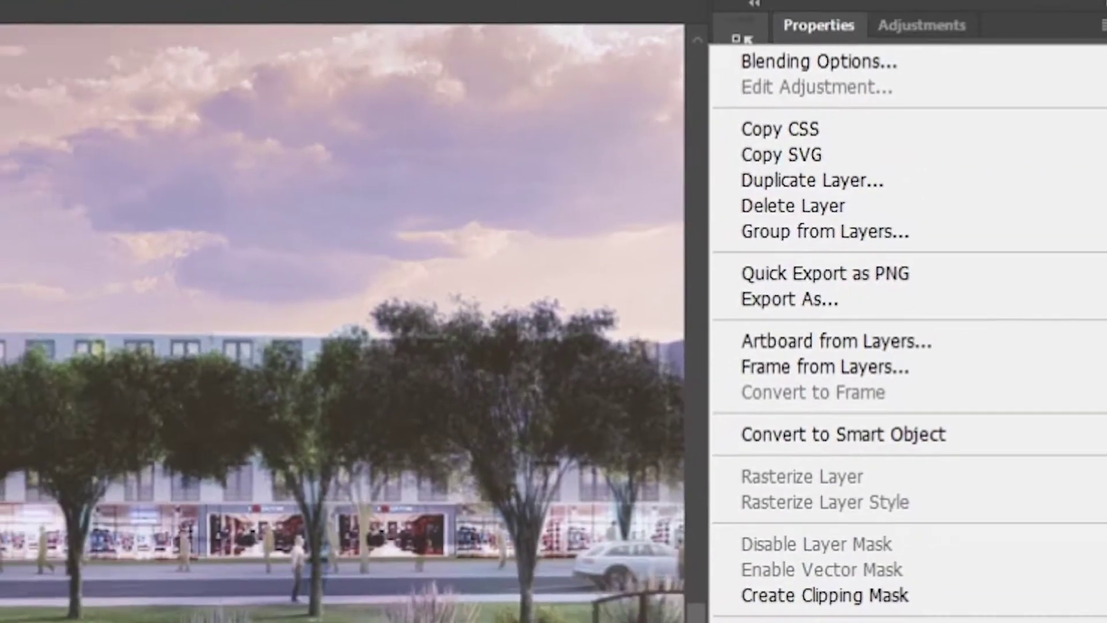
{"action": "left_click", "coordinate": [754, 226]}
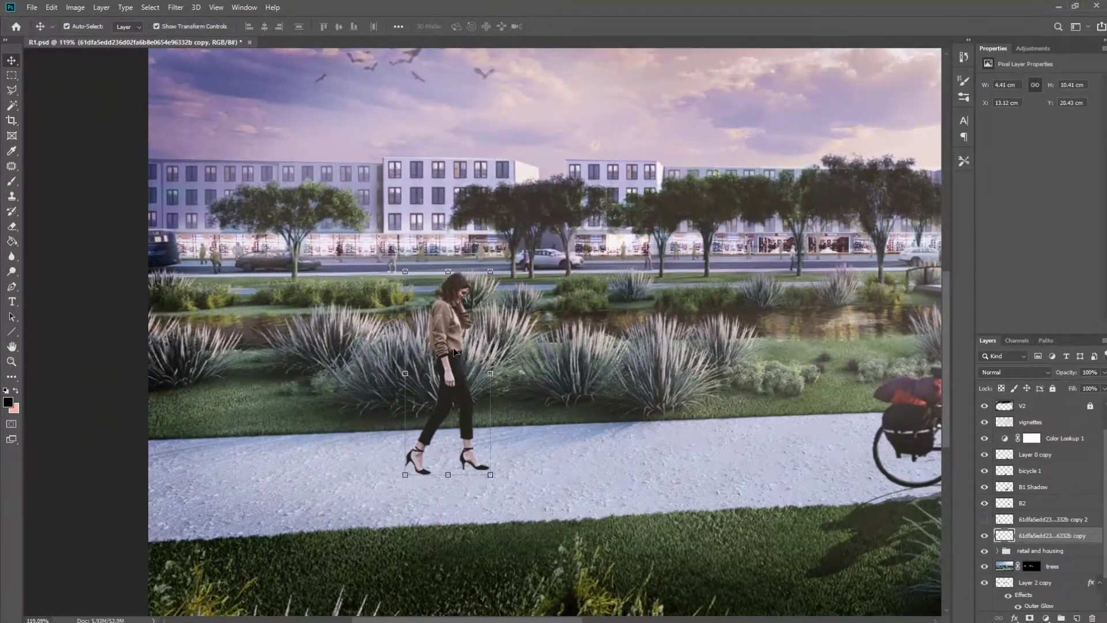
{"action": "key", "text": "ctrl+j"}
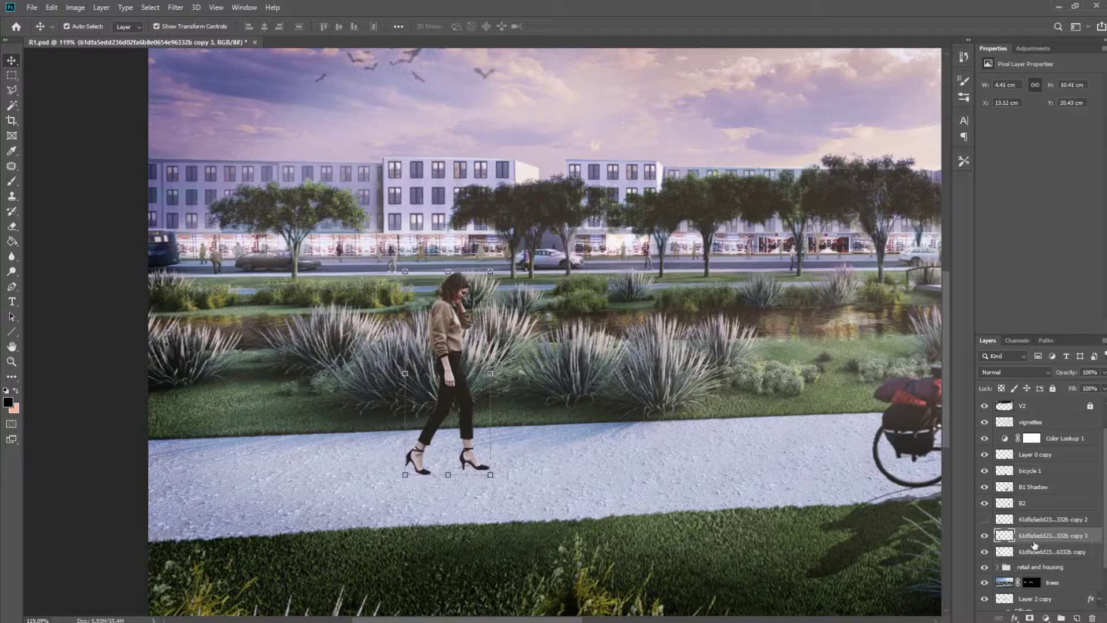
Step: Flip the duplicate upside down so it hangs directly beneath her feet
{"action": "left_click_drag", "start_coordinate": [449, 275], "coordinate": [468, 609]}
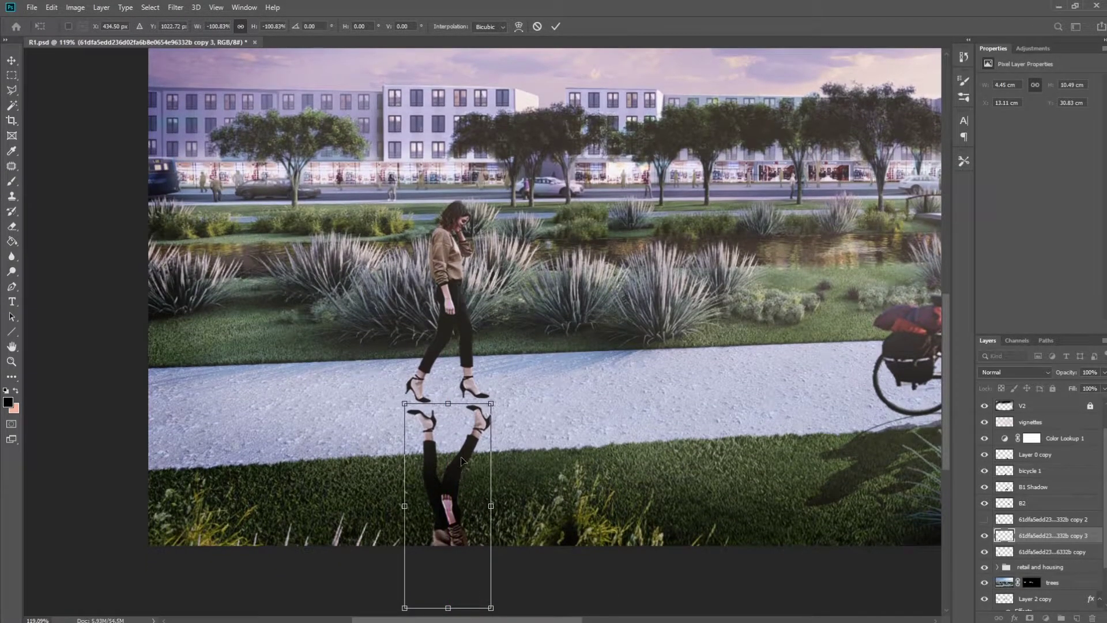
{"action": "left_click_drag", "start_coordinate": [462, 460], "coordinate": [462, 453]}
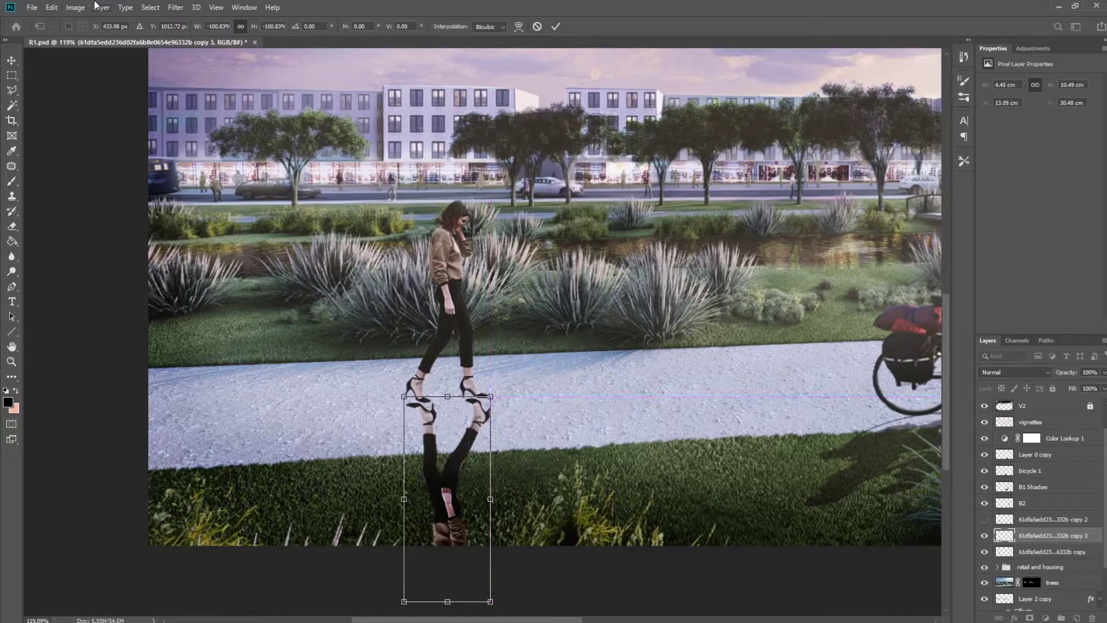
{"action": "key", "text": "Return"}
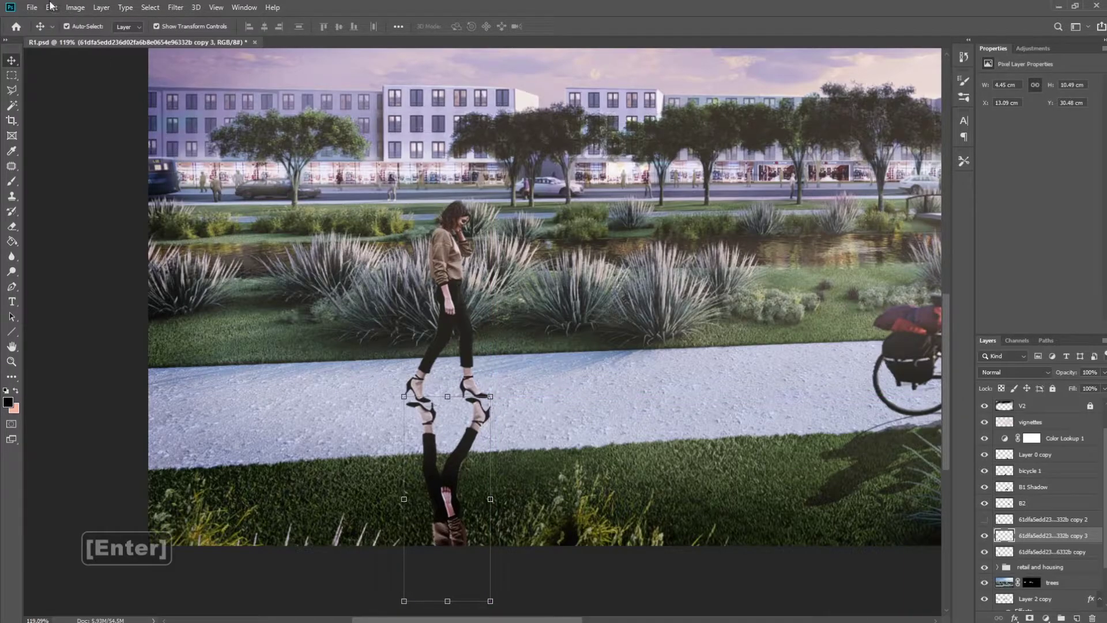
Step: Rotate and pixel-nudge the mirrored copy until it meets her shoes, then commit
{"action": "left_click", "coordinate": [53, 7]}
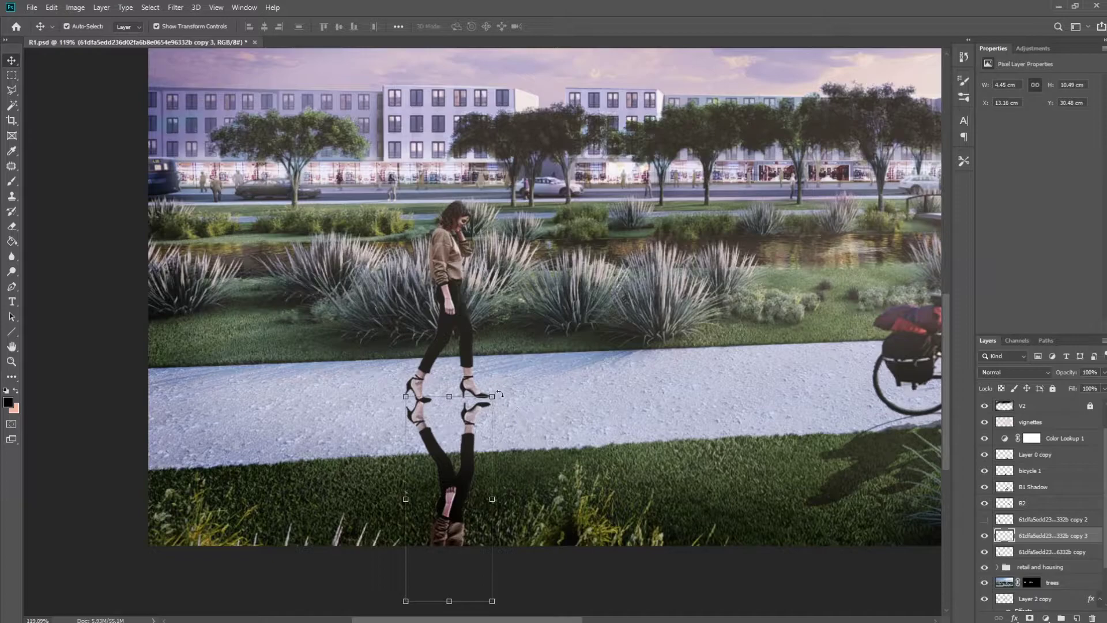
{"action": "left_click_drag", "start_coordinate": [503, 398], "coordinate": [495, 379]}
{"action": "left_click_drag", "start_coordinate": [469, 418], "coordinate": [469, 433]}
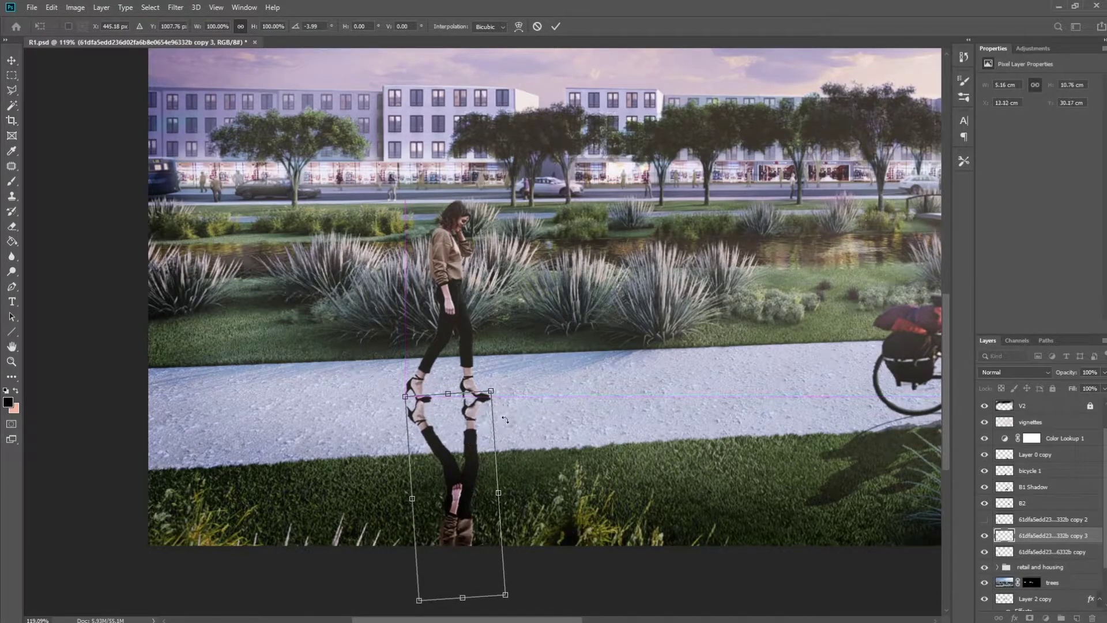
{"action": "key", "text": "Down"}
{"action": "key", "text": "Down"}
{"action": "key", "text": "Down"}
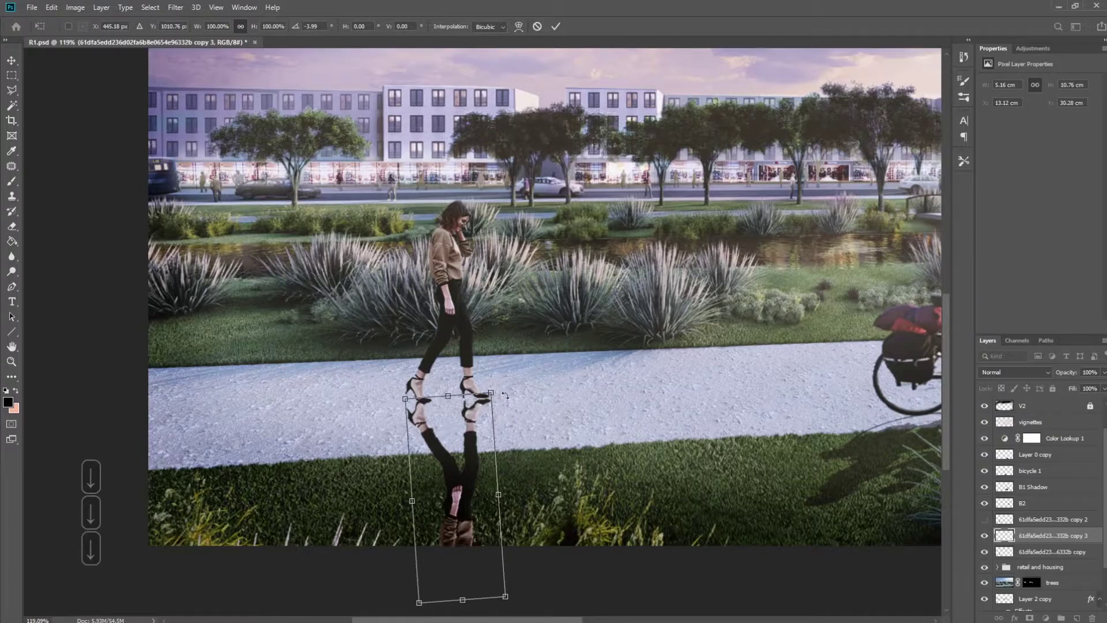
{"action": "left_click_drag", "start_coordinate": [503, 389], "coordinate": [502, 388]}
{"action": "key", "text": "Right"}
{"action": "key", "text": "Right"}
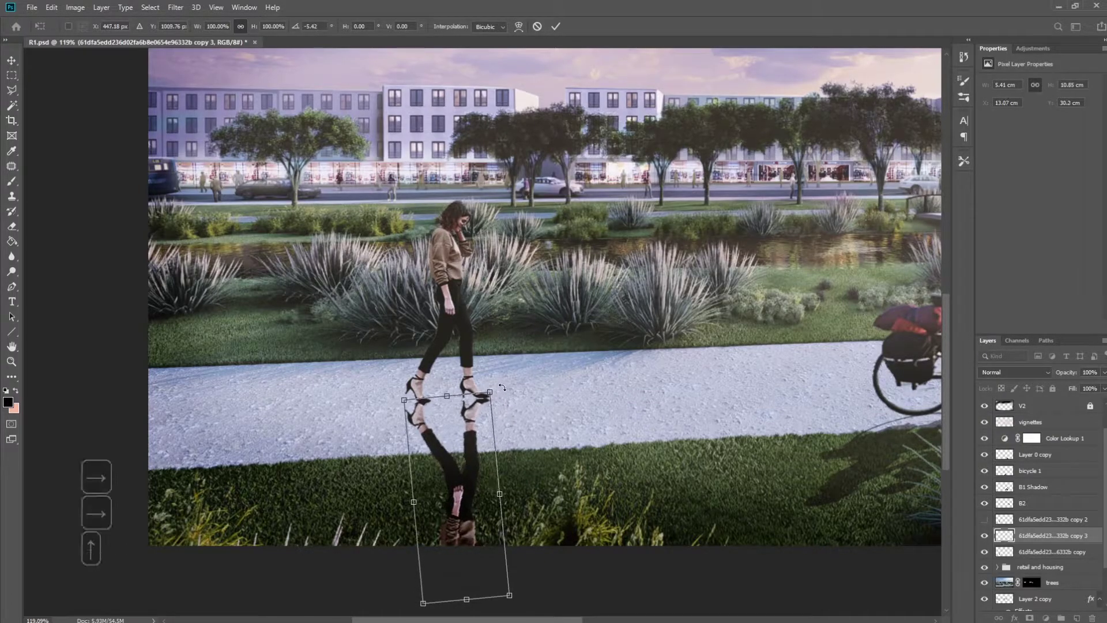
{"action": "key", "text": "Up"}
{"action": "key", "text": "Up"}
{"action": "key", "text": "Up"}
{"action": "key", "text": "Down"}
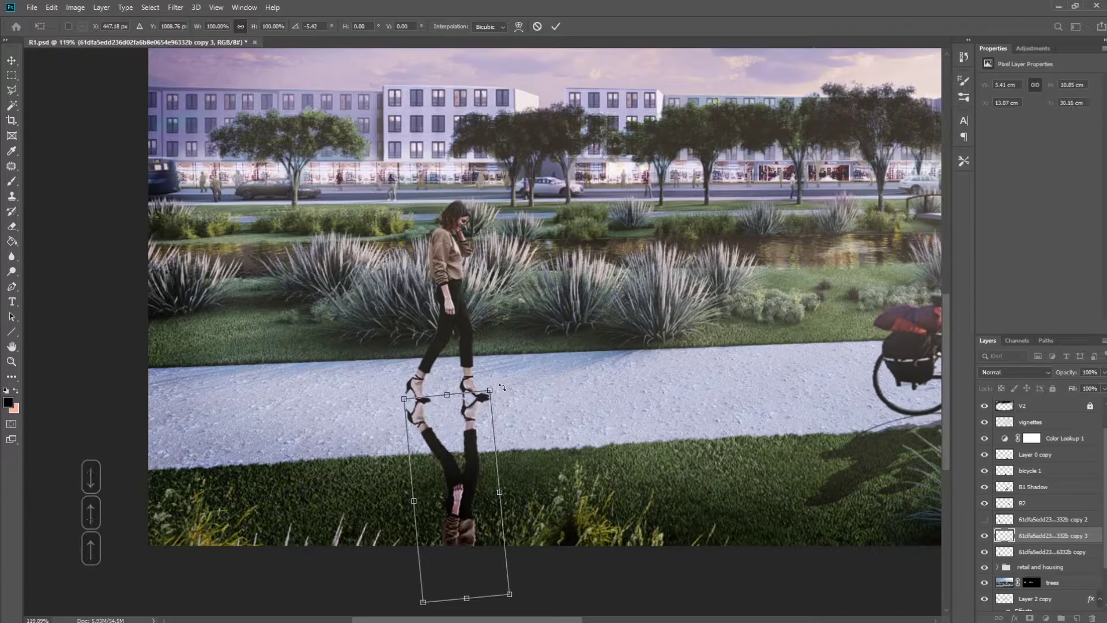
{"action": "key", "text": "Up"}
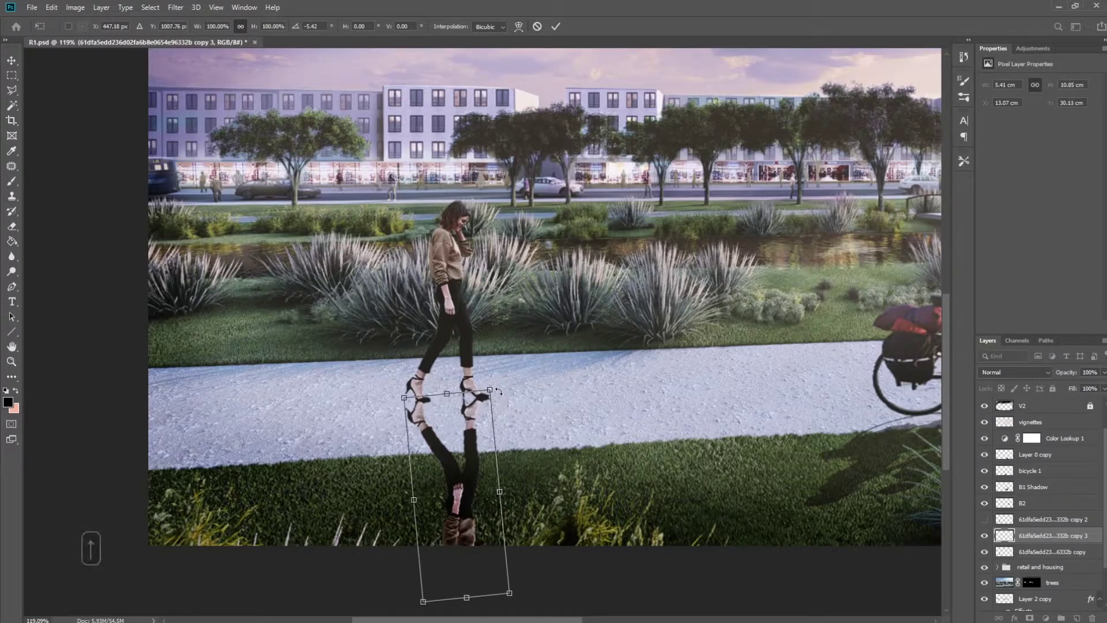
{"action": "left_click_drag", "start_coordinate": [503, 387], "coordinate": [510, 390]}
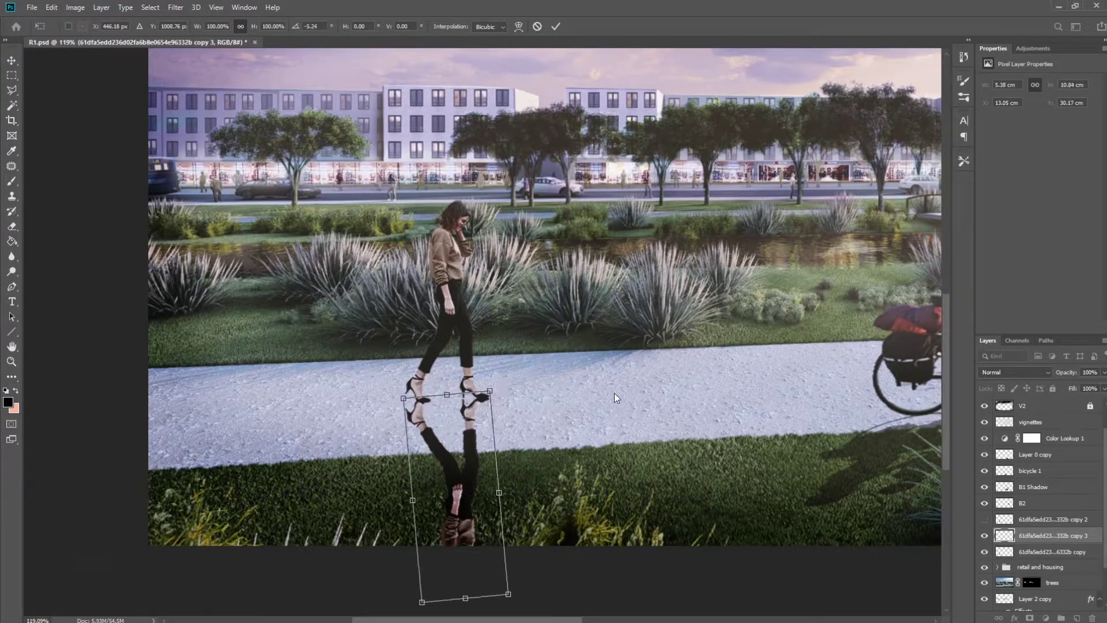
{"action": "key", "text": "Return"}
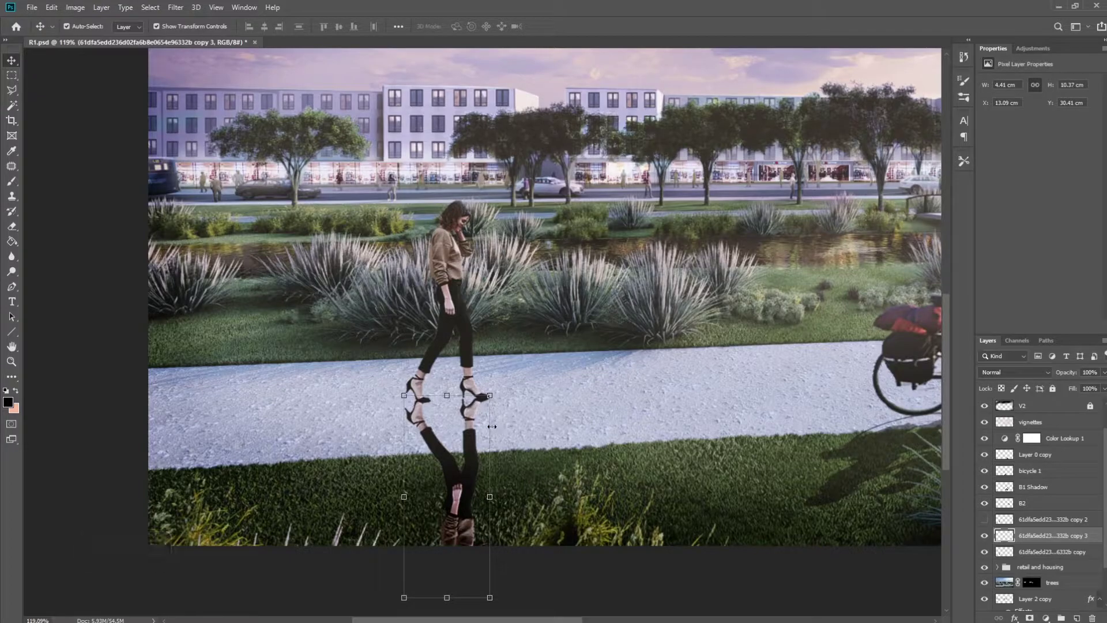
Step: Turn the flipped copy black with Hue/Saturation Lightness at -100
{"action": "left_click", "coordinate": [76, 8]}
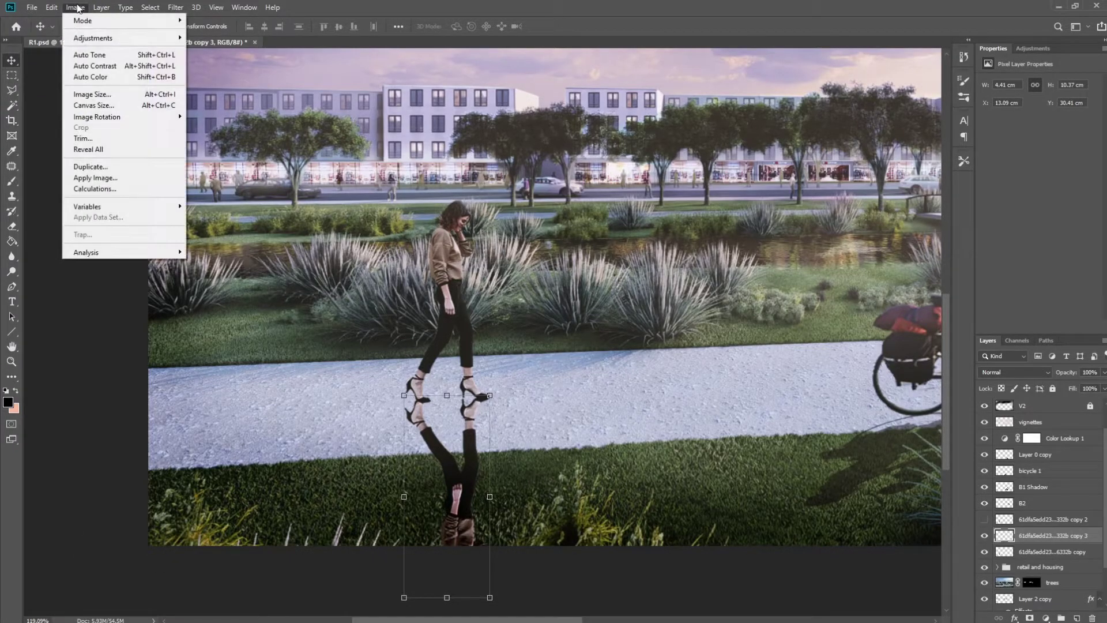
{"action": "mouse_move", "coordinate": [121, 40]}
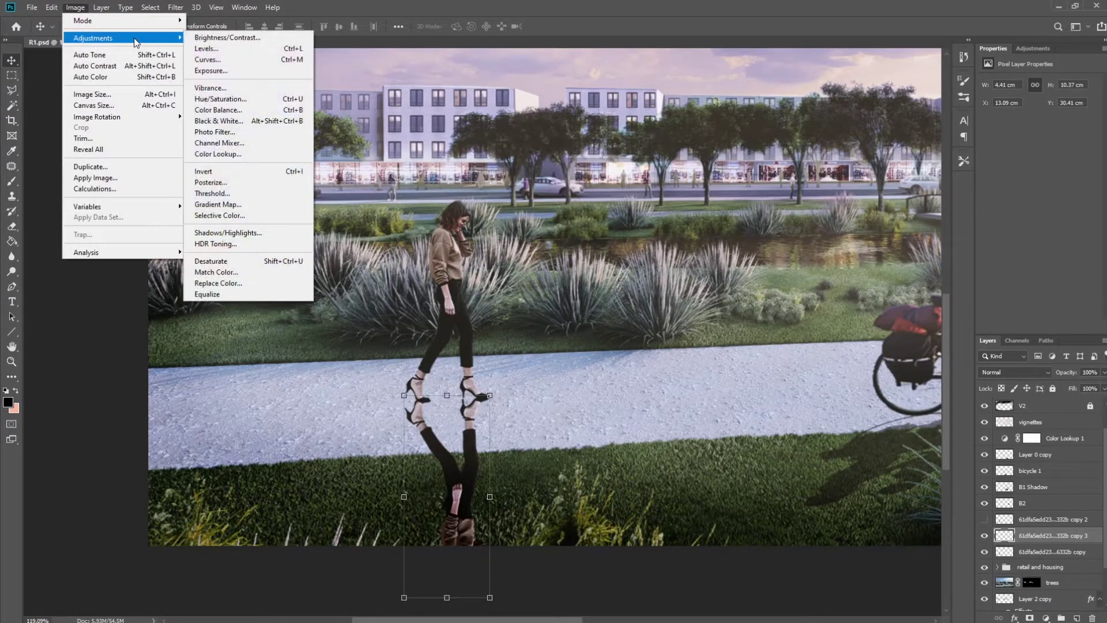
{"action": "left_click", "coordinate": [256, 98]}
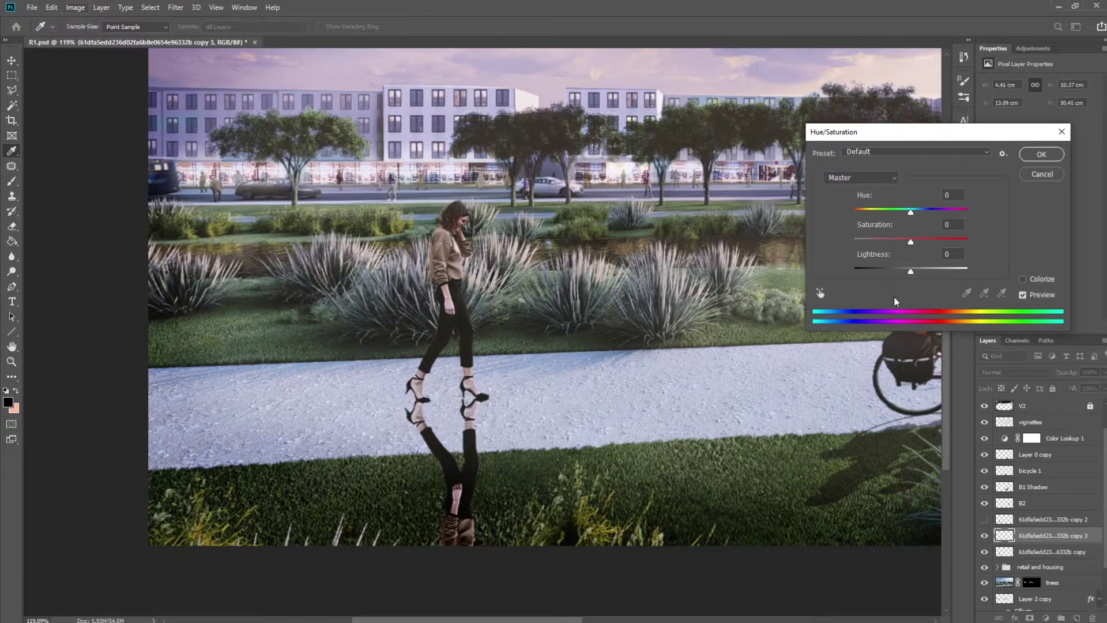
{"action": "left_click_drag", "start_coordinate": [877, 132], "coordinate": [791, 136]}
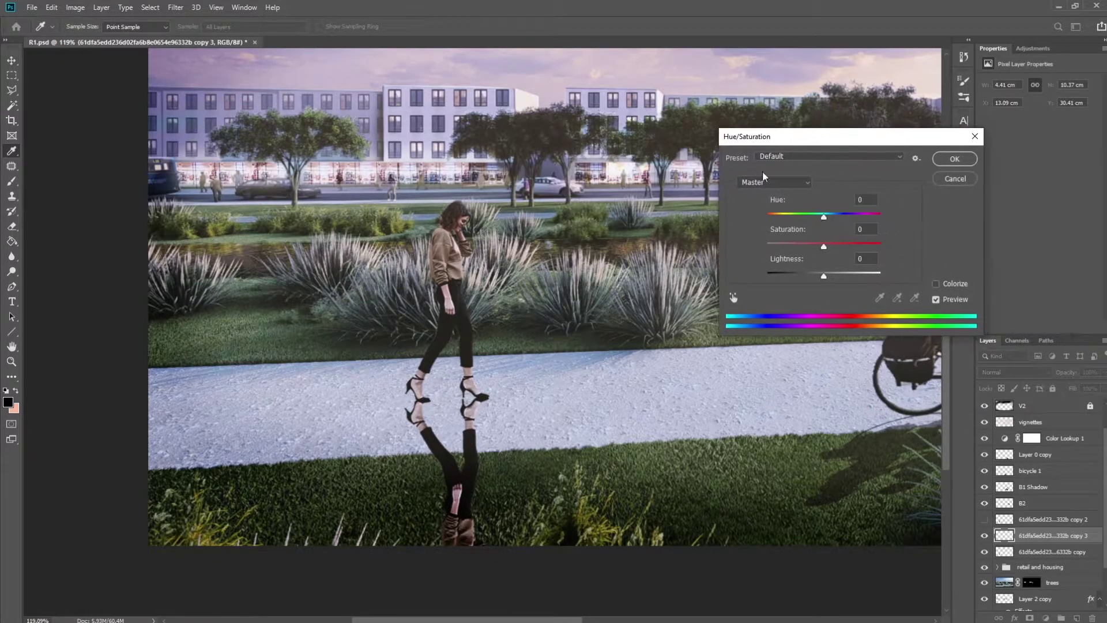
{"action": "left_click_drag", "start_coordinate": [824, 276], "coordinate": [768, 275]}
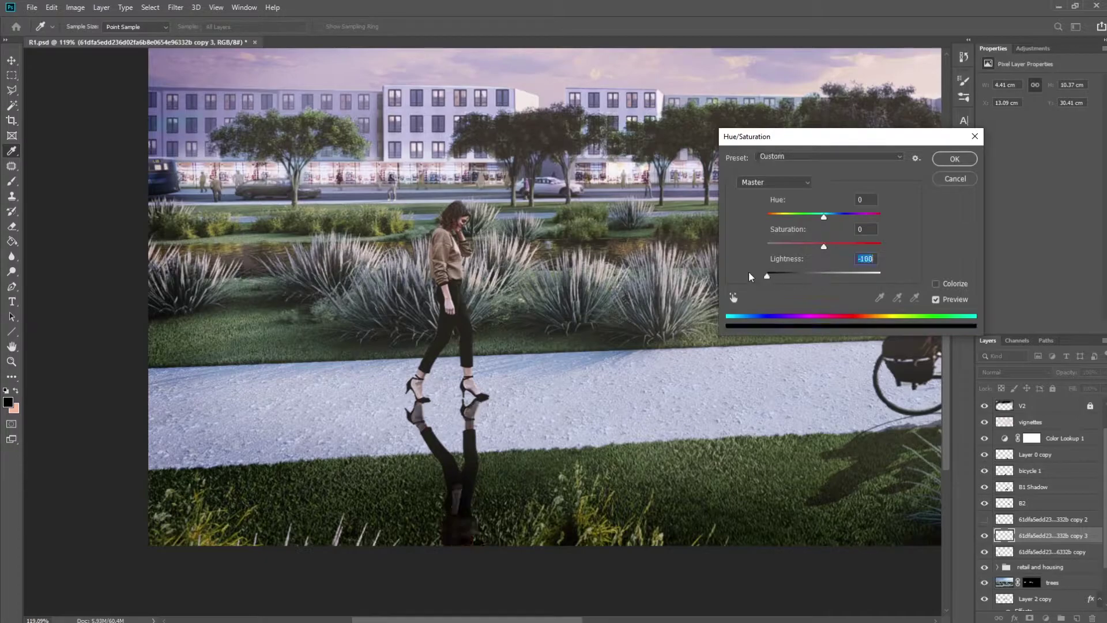
{"action": "left_click", "coordinate": [955, 158]}
{"action": "key", "text": "v"}
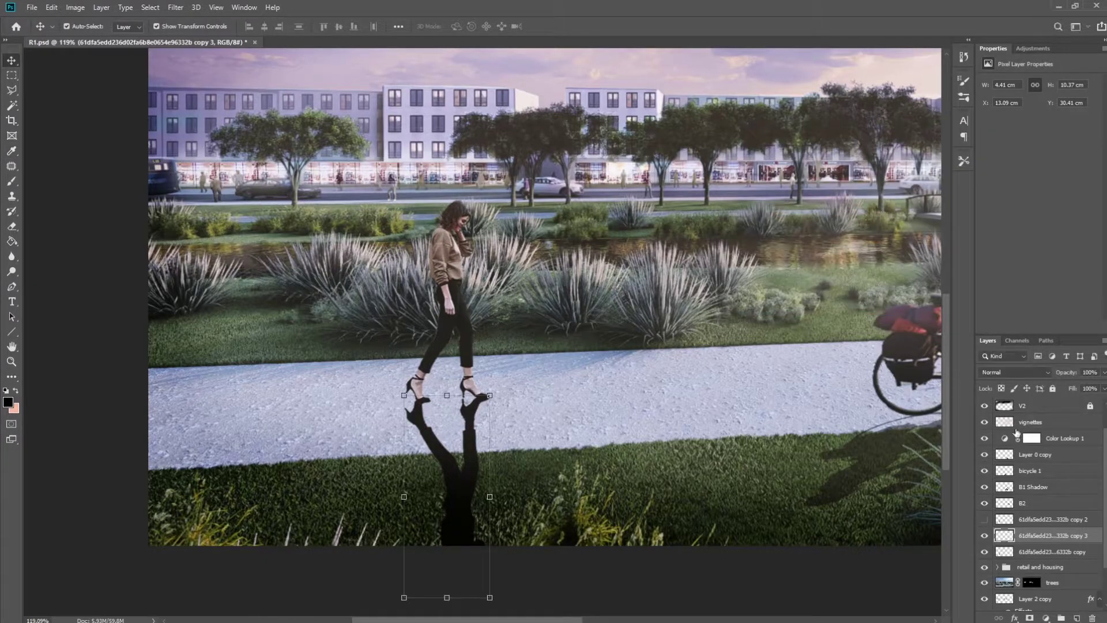
{"action": "left_click", "coordinate": [1104, 376]}
Step: Set the shadow layer's opacity to 59% and zoom out to the whole image
{"action": "left_click_drag", "start_coordinate": [1103, 384], "coordinate": [1057, 384]}
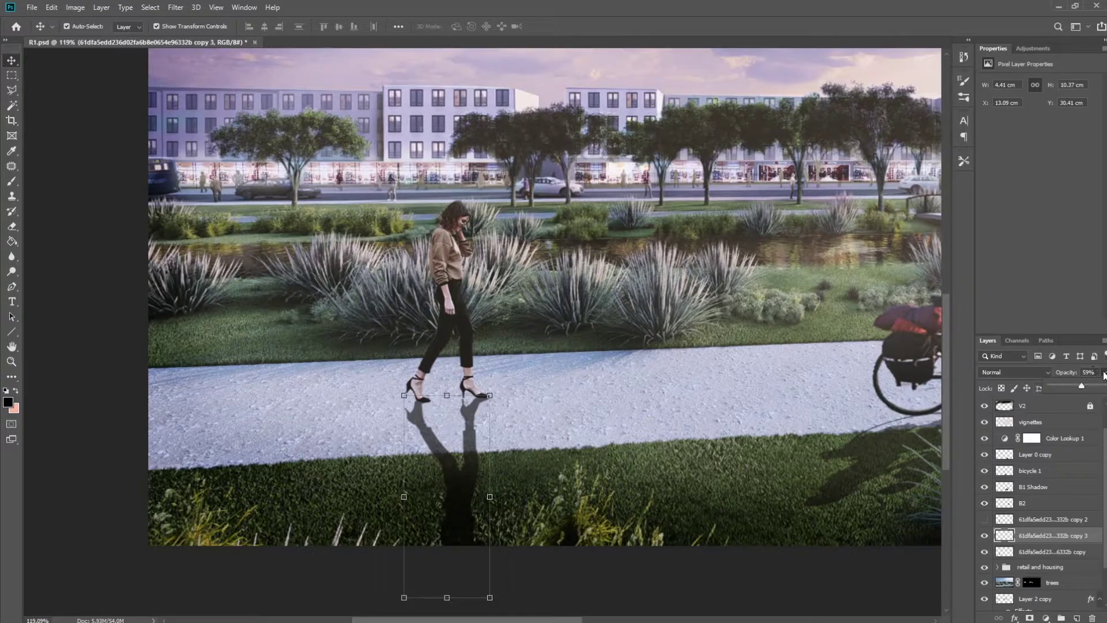
{"action": "left_click", "coordinate": [1083, 341]}
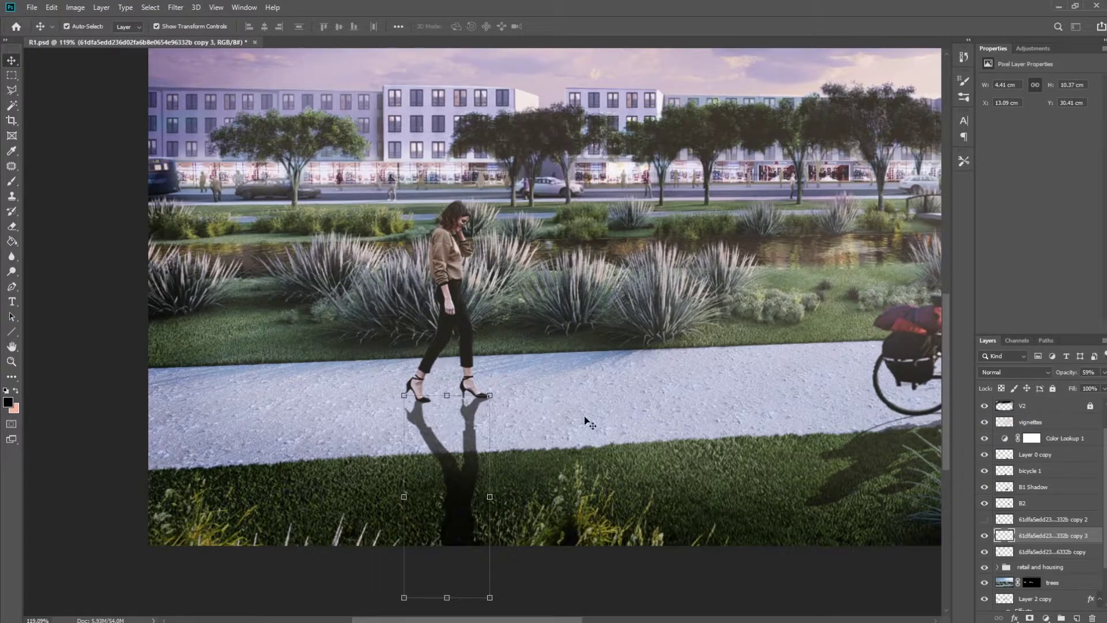
{"action": "key", "text": "alt"}
{"action": "scroll", "coordinate": [567, 396], "scroll_direction": "down", "scroll_amount": 3}
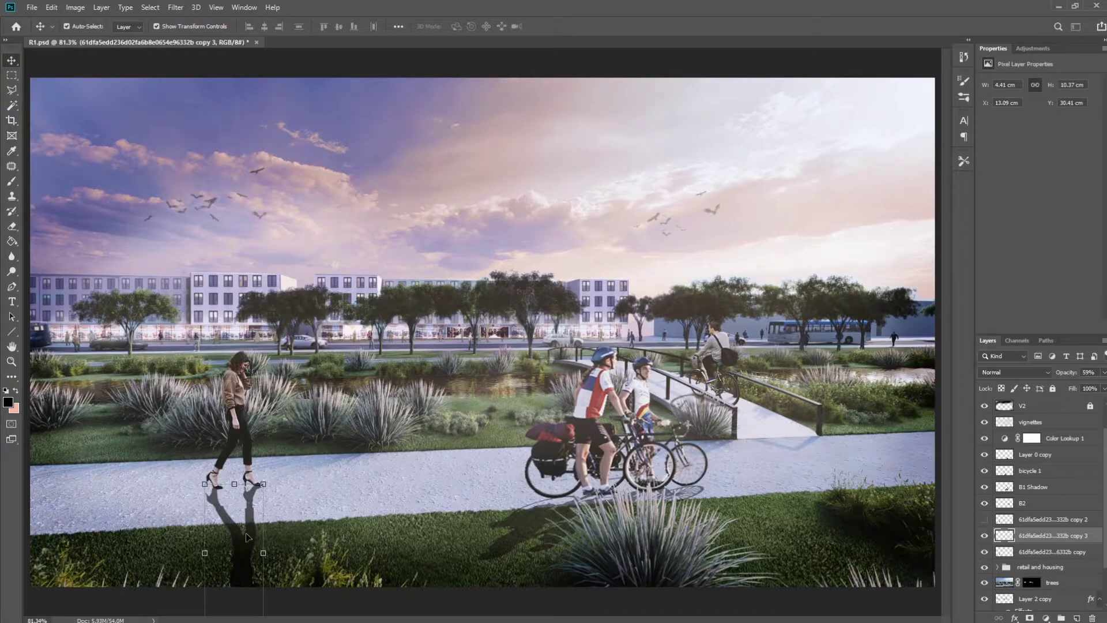
{"action": "left_click", "coordinate": [377, 600]}
{"action": "scroll", "coordinate": [377, 600], "scroll_direction": "down", "scroll_amount": 1}
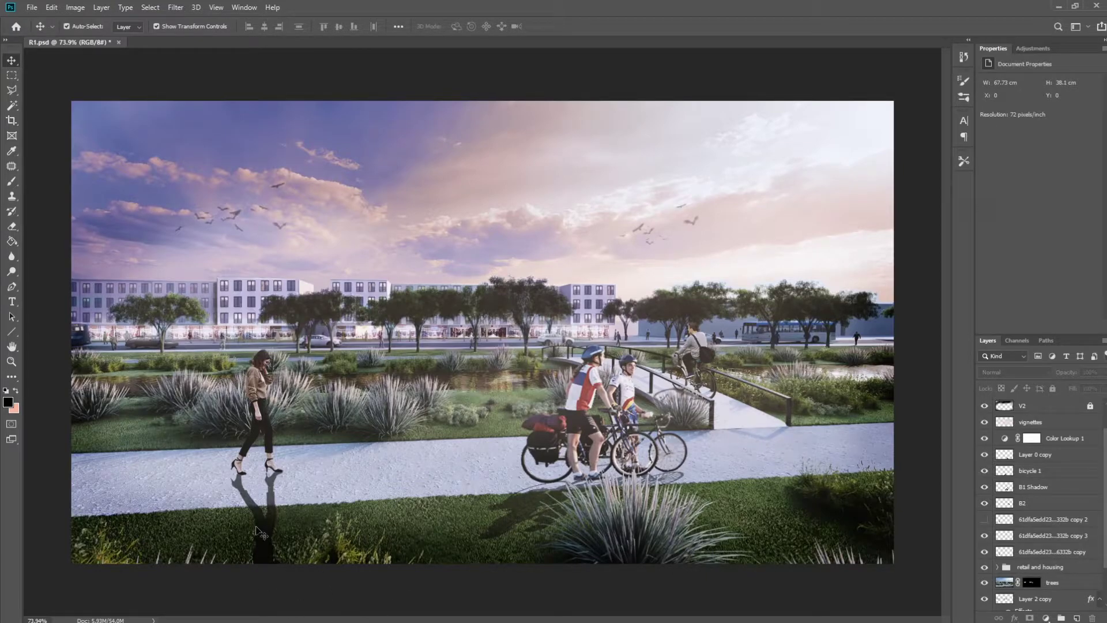
{"action": "left_click", "coordinate": [268, 507]}
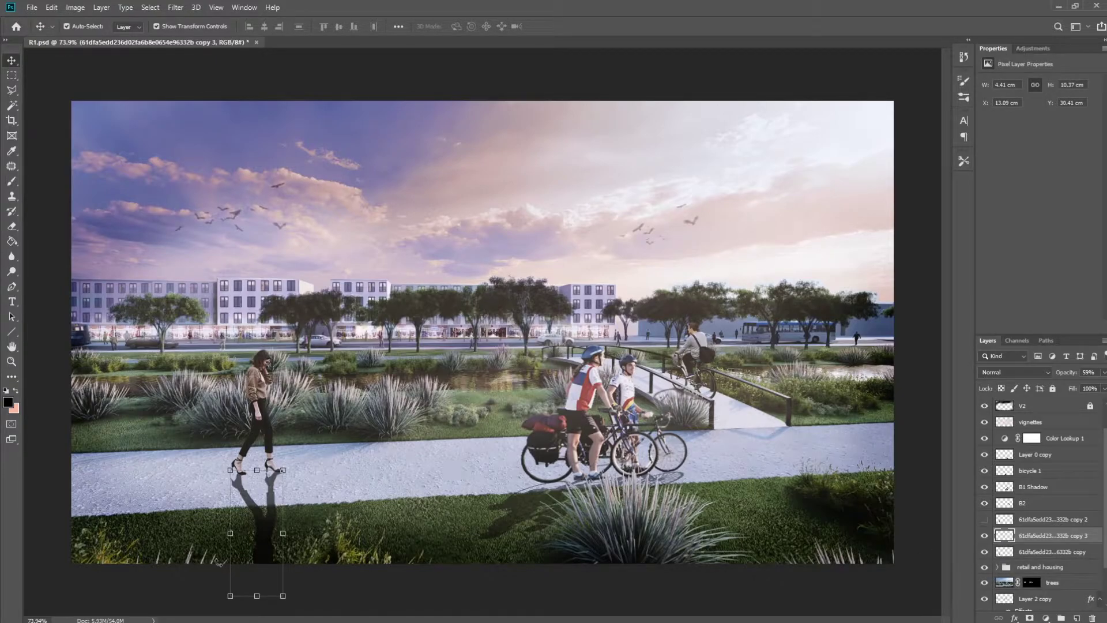
Step: Skew the shadow's corners left and upward so it lies flat on the path, then commit
{"action": "left_click_drag", "start_coordinate": [231, 596], "coordinate": [172, 555]}
{"action": "left_click_drag", "start_coordinate": [257, 591], "coordinate": [237, 537]}
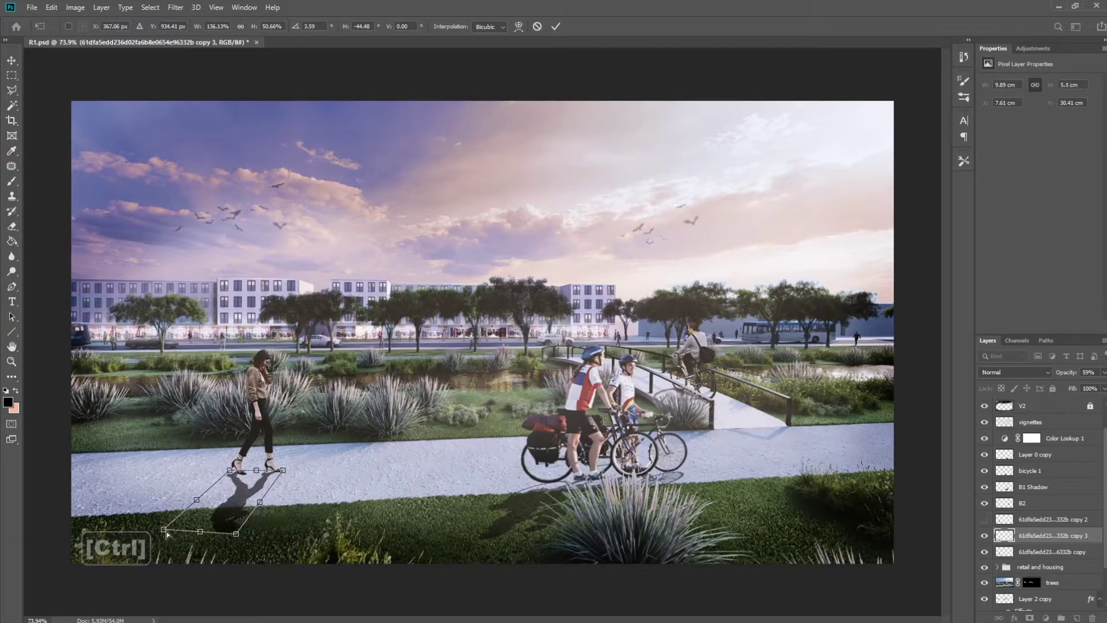
{"action": "left_click_drag", "start_coordinate": [168, 535], "coordinate": [175, 520]}
{"action": "left_click_drag", "start_coordinate": [238, 535], "coordinate": [248, 515]}
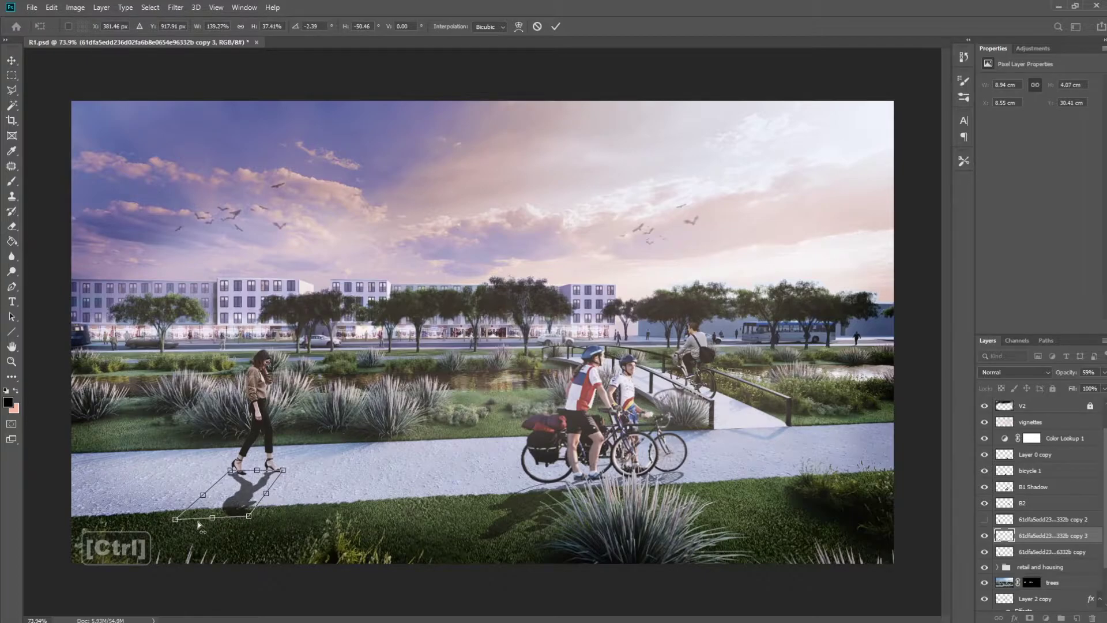
{"action": "left_click_drag", "start_coordinate": [175, 521], "coordinate": [156, 520]}
{"action": "left_click_drag", "start_coordinate": [249, 518], "coordinate": [227, 516]}
{"action": "left_click_drag", "start_coordinate": [156, 521], "coordinate": [134, 521]}
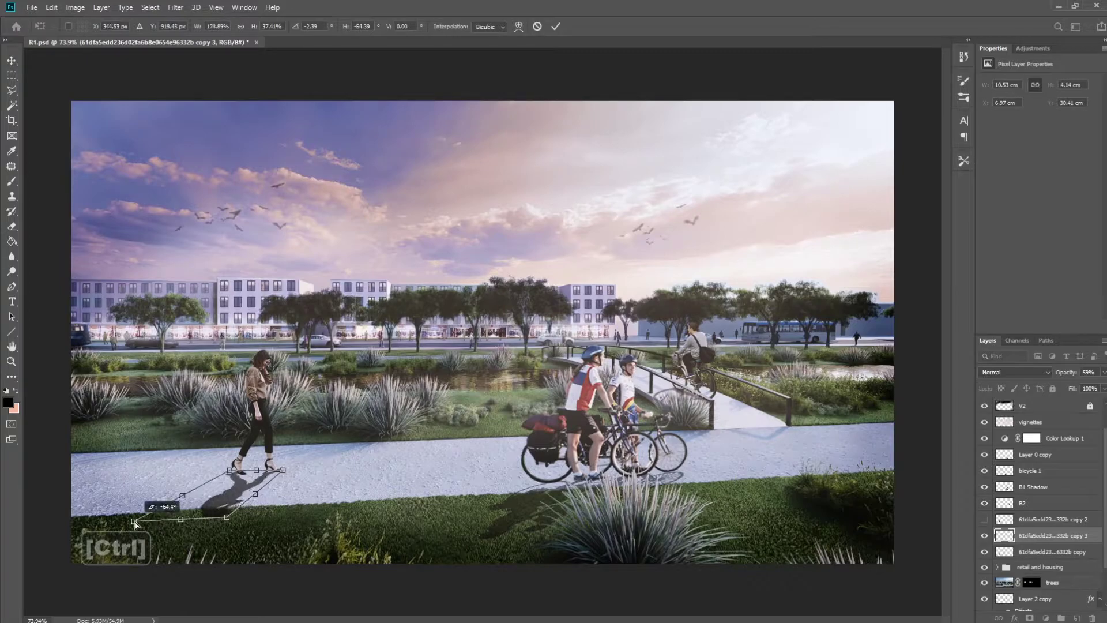
{"action": "left_click_drag", "start_coordinate": [225, 518], "coordinate": [210, 518]}
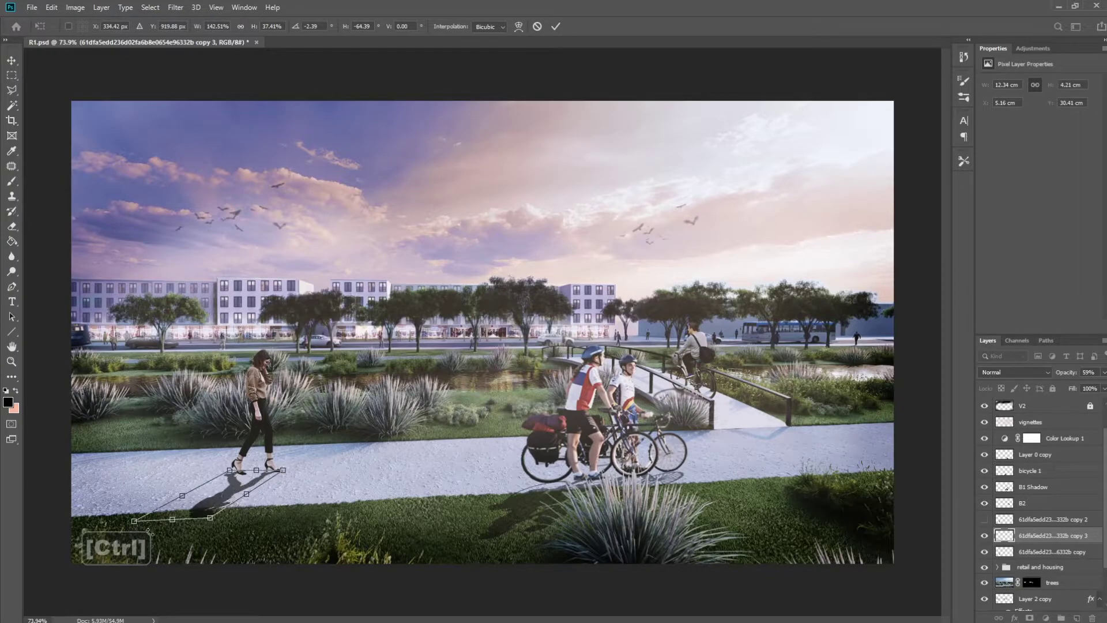
{"action": "left_click_drag", "start_coordinate": [134, 524], "coordinate": [119, 522]}
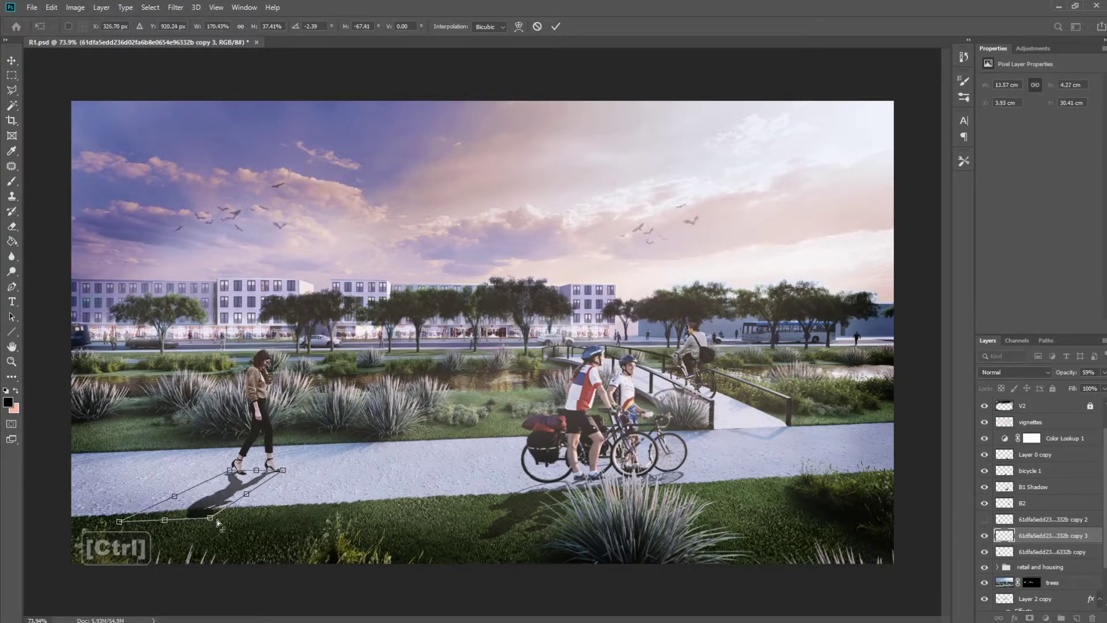
{"action": "mouse_move", "coordinate": [210, 519]}
{"action": "left_mouse_down"}
{"action": "mouse_move", "coordinate": [94, 519]}
{"action": "mouse_move", "coordinate": [209, 505]}
{"action": "left_mouse_up"}
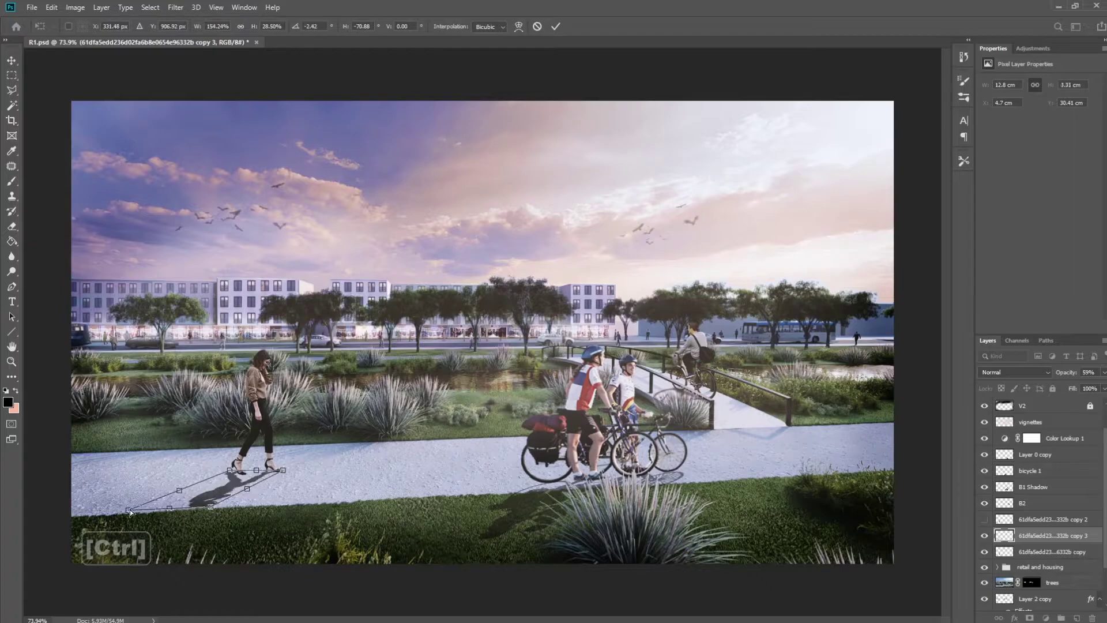
{"action": "left_click_drag", "start_coordinate": [127, 510], "coordinate": [198, 505]}
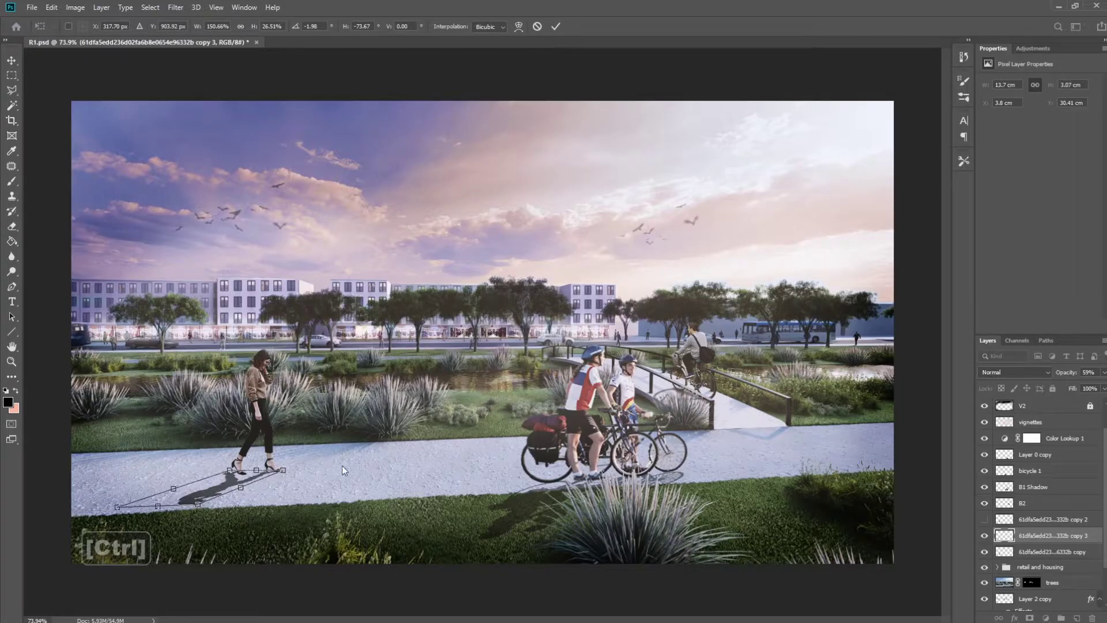
{"action": "key", "text": "Return"}
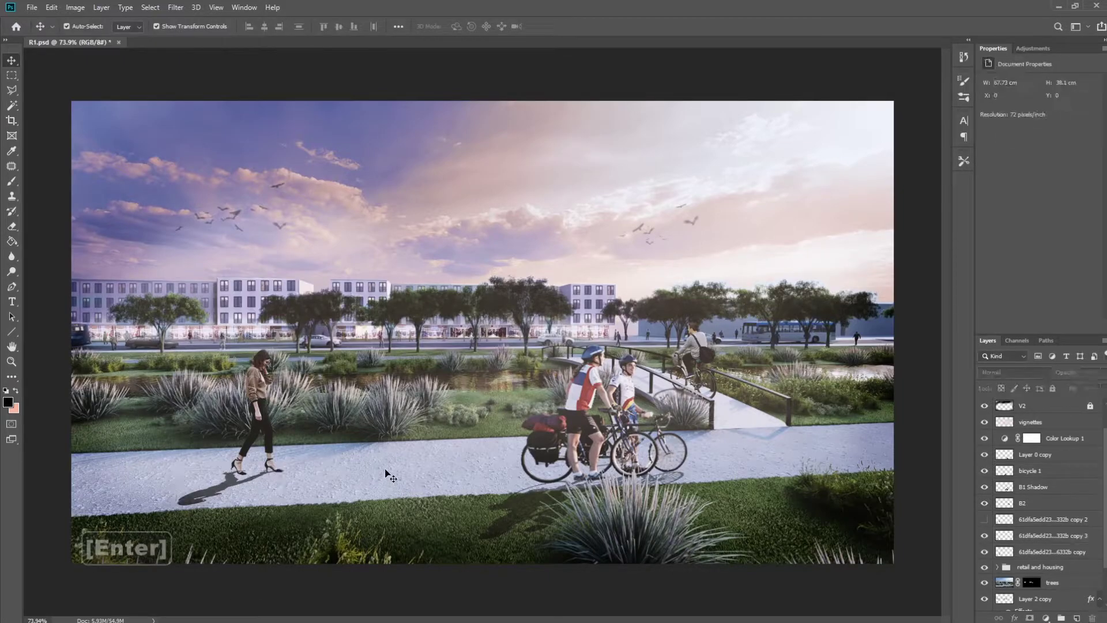
Step: Zoom in and nudge the shadow layer pixel by pixel until it meets her heels
{"action": "left_click", "coordinate": [225, 494]}
{"action": "scroll", "coordinate": [276, 500], "scroll_direction": "up", "scroll_amount": 4}
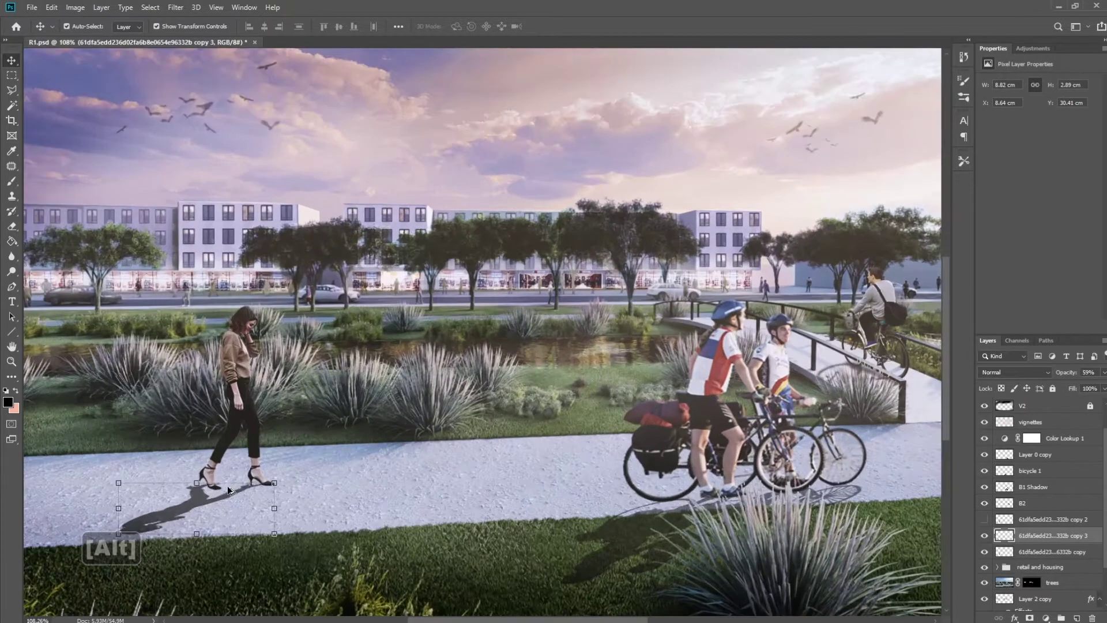
{"action": "key", "text": "Up"}
{"action": "key", "text": "Down"}
{"action": "key", "text": "Down"}
{"action": "key", "text": "Down"}
{"action": "key", "text": "Down"}
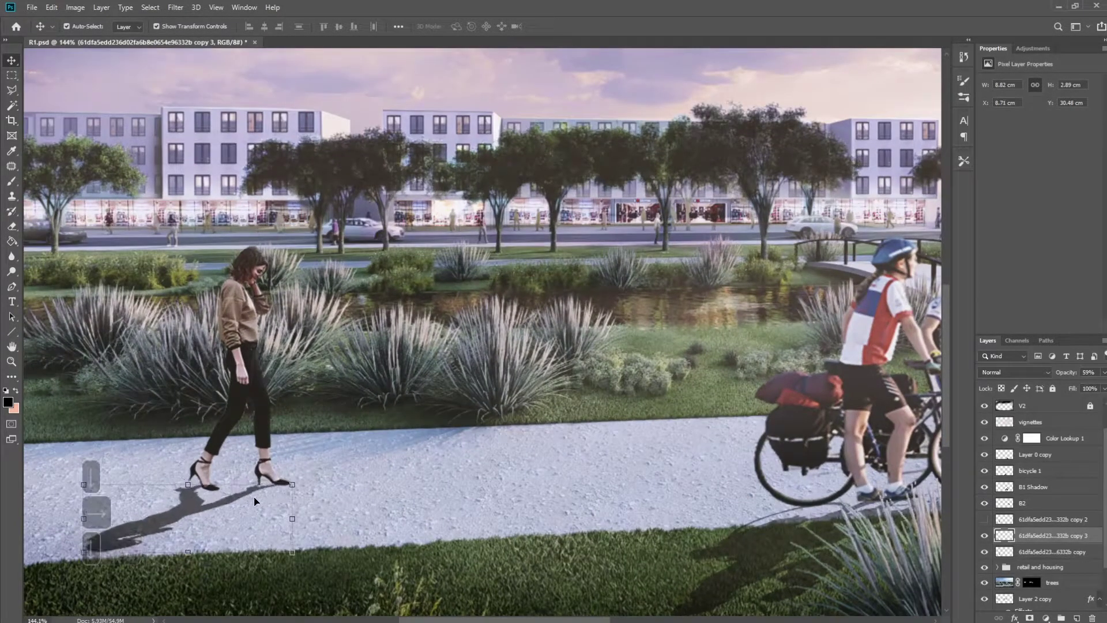
{"action": "key", "text": "Right"}
{"action": "key", "text": "Right"}
{"action": "key", "text": "Right"}
{"action": "key", "text": "Up"}
{"action": "key", "text": "Right"}
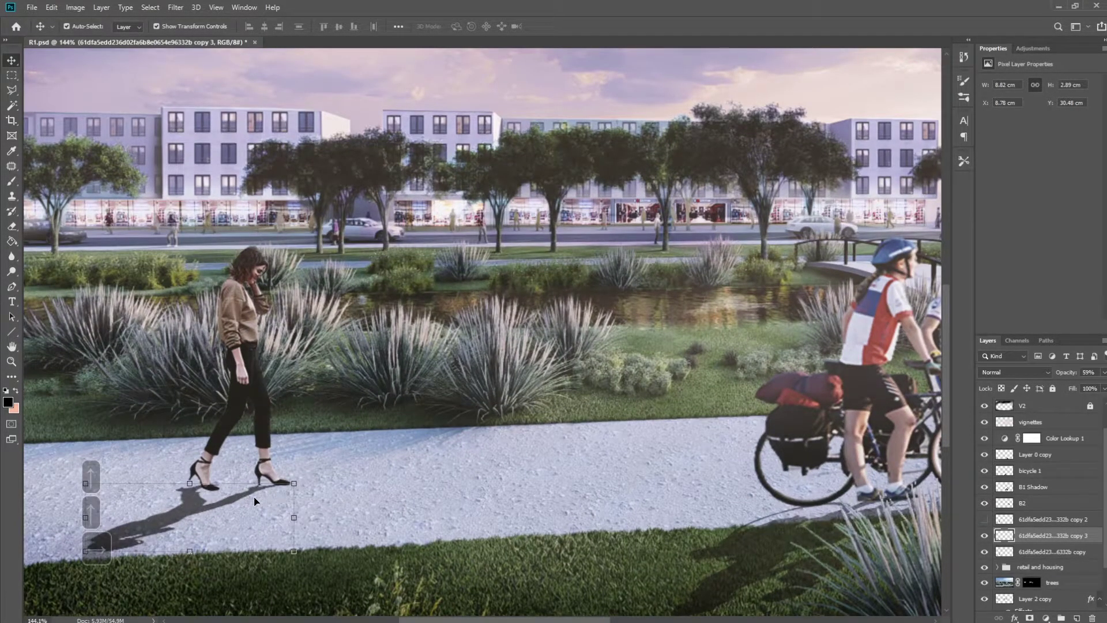
{"action": "key", "text": "Down"}
{"action": "key", "text": "Right"}
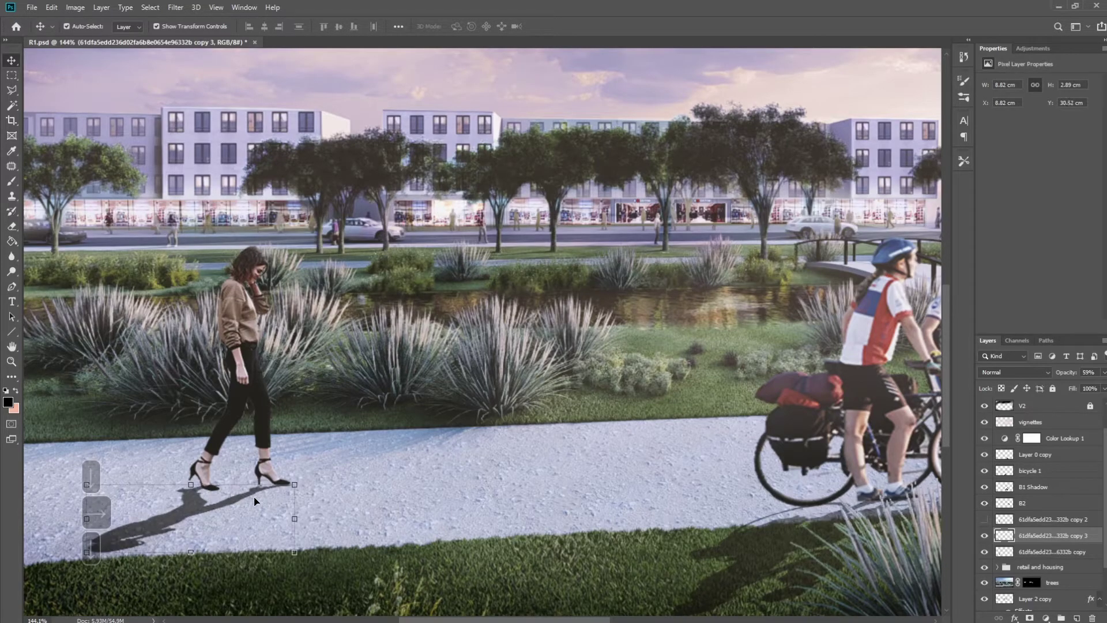
Step: Deselect to check the alignment, reselect the shadow layer and zoom back out
{"action": "left_click", "coordinate": [380, 499]}
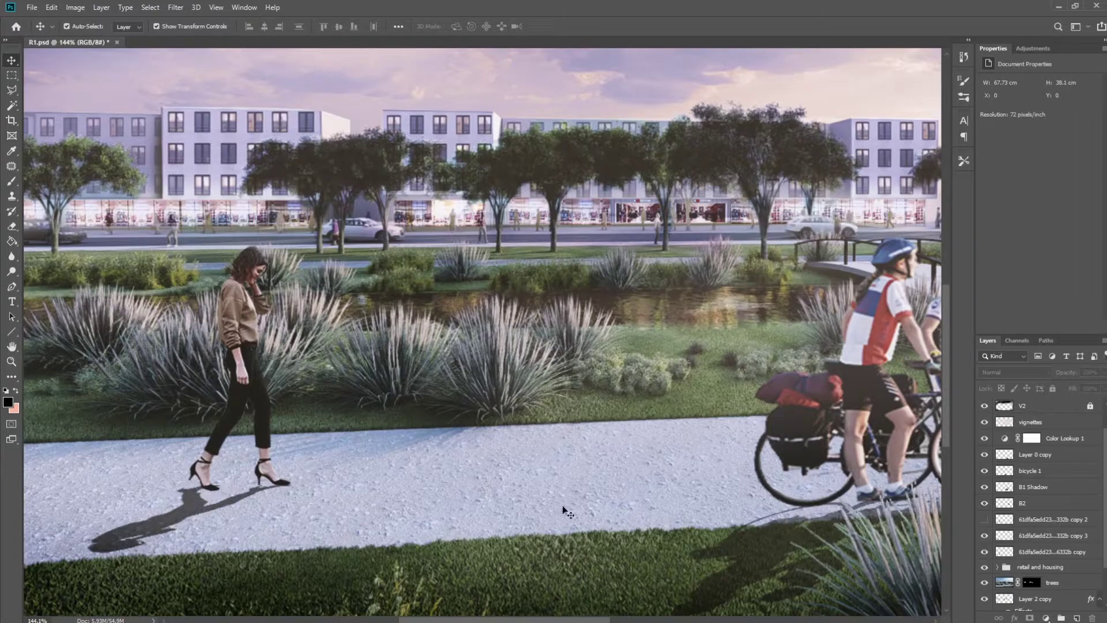
{"action": "left_click", "coordinate": [200, 498]}
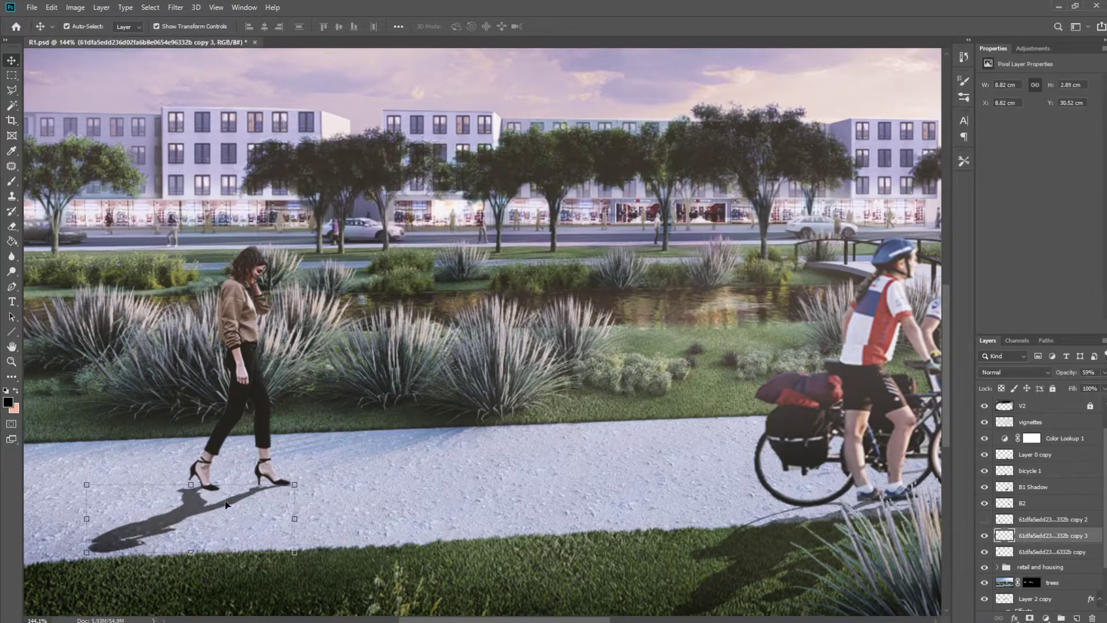
{"action": "key", "text": "e"}
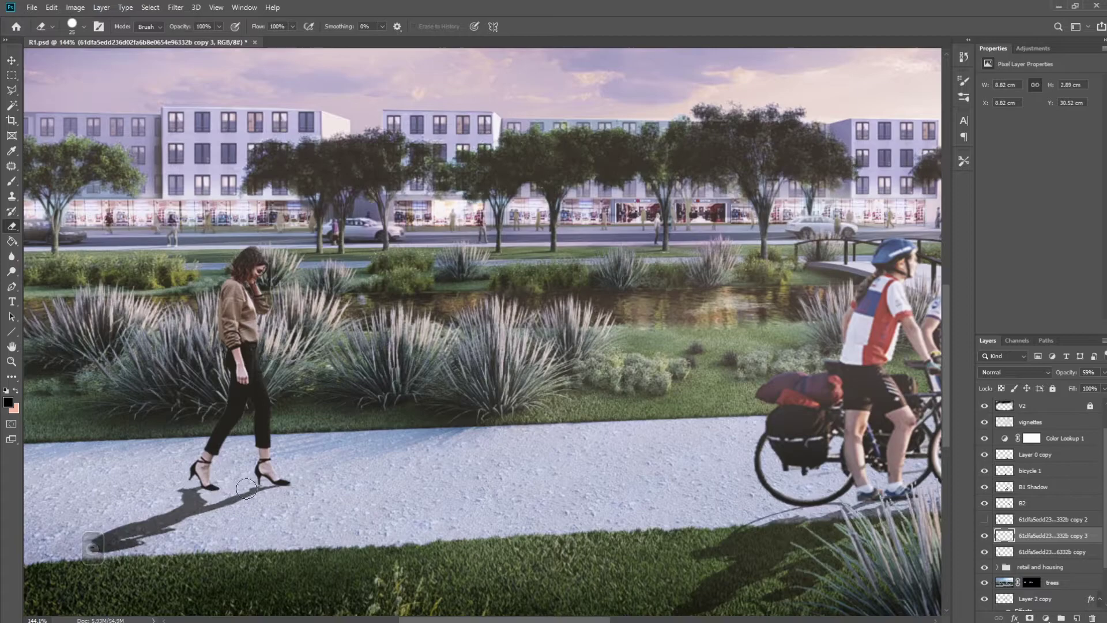
{"action": "key", "text": "v"}
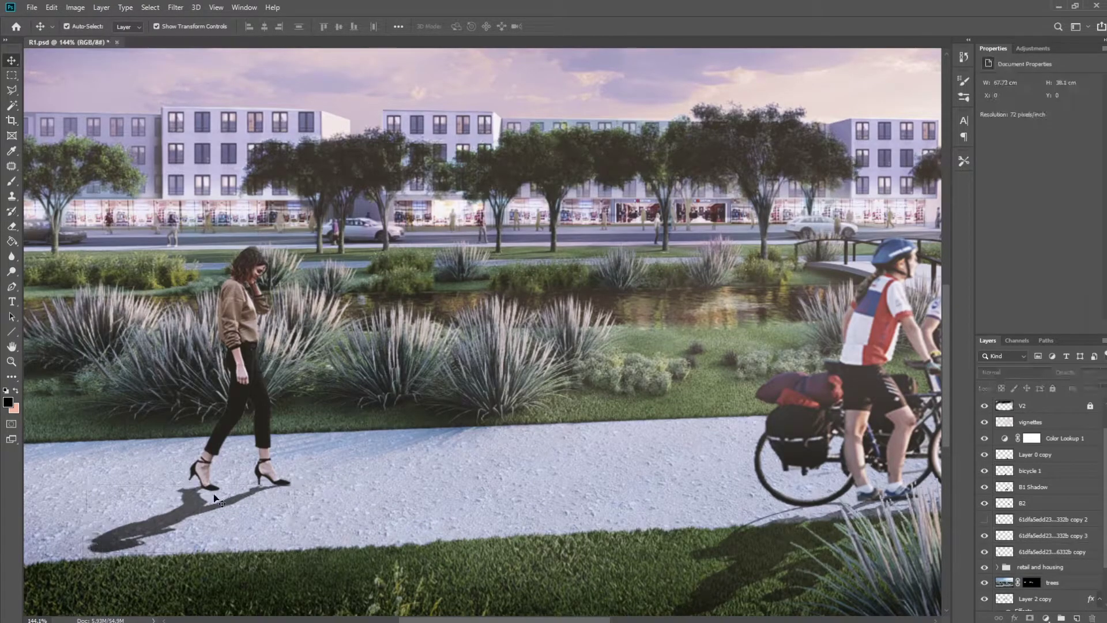
{"action": "scroll", "coordinate": [253, 489], "scroll_direction": "down", "scroll_amount": 3, "text": "alt"}
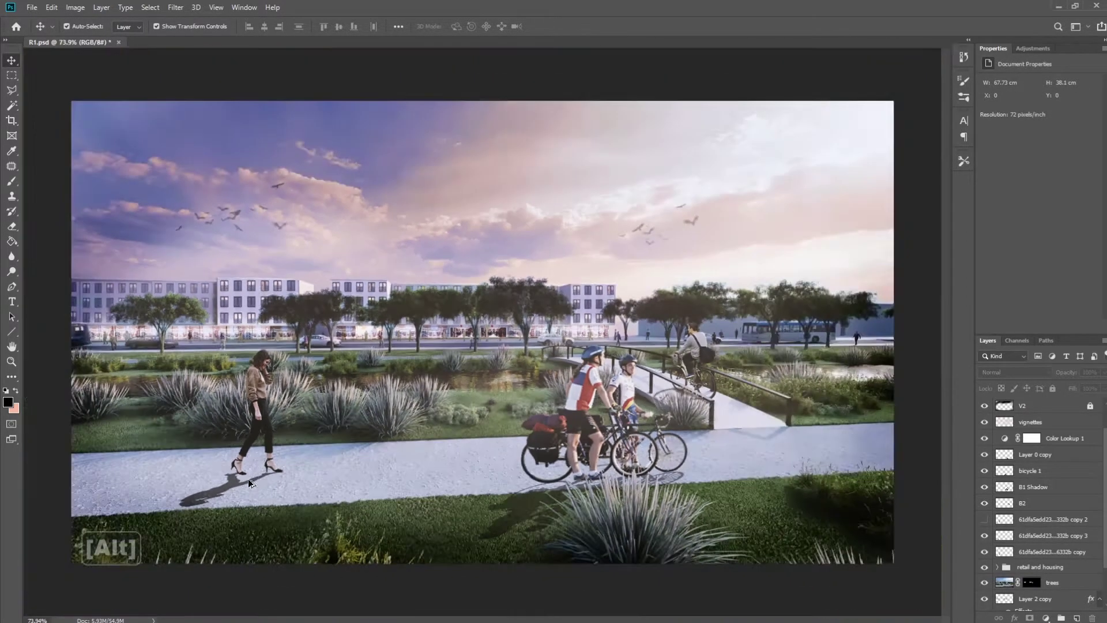
Step: Apply a small-radius Gaussian Blur to the cast shadow layer
{"action": "left_click", "coordinate": [231, 498]}
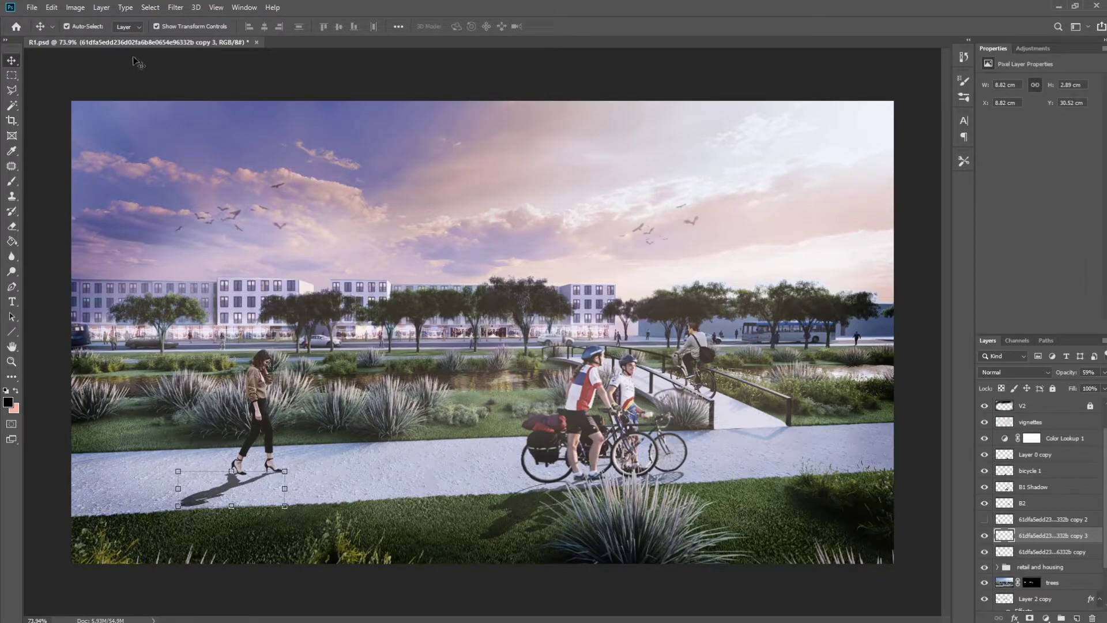
{"action": "left_click", "coordinate": [177, 8]}
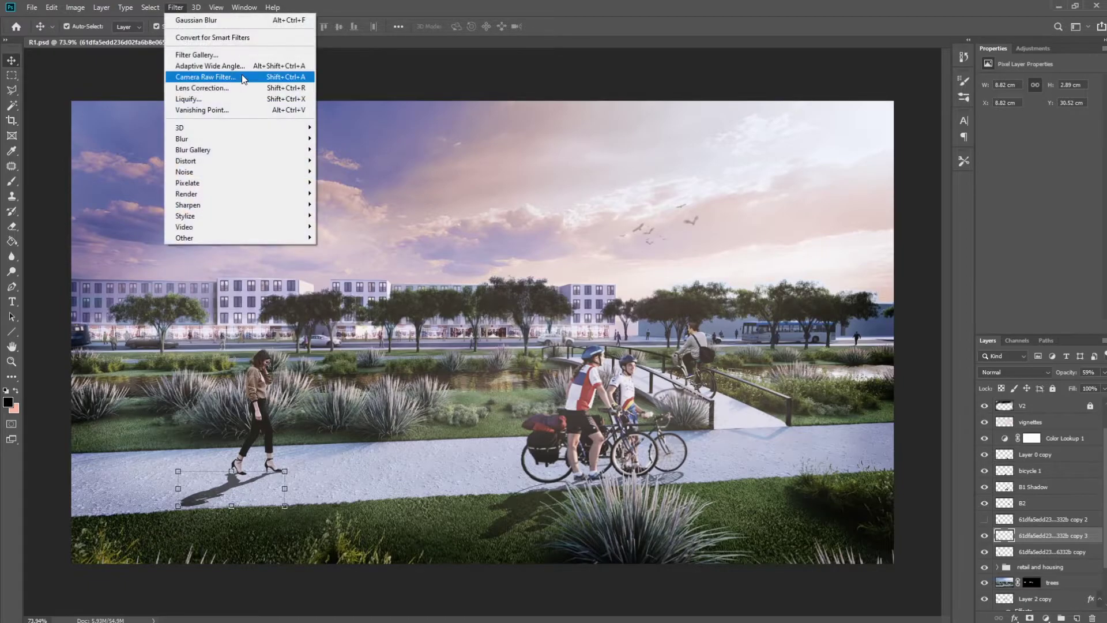
{"action": "mouse_move", "coordinate": [259, 140]}
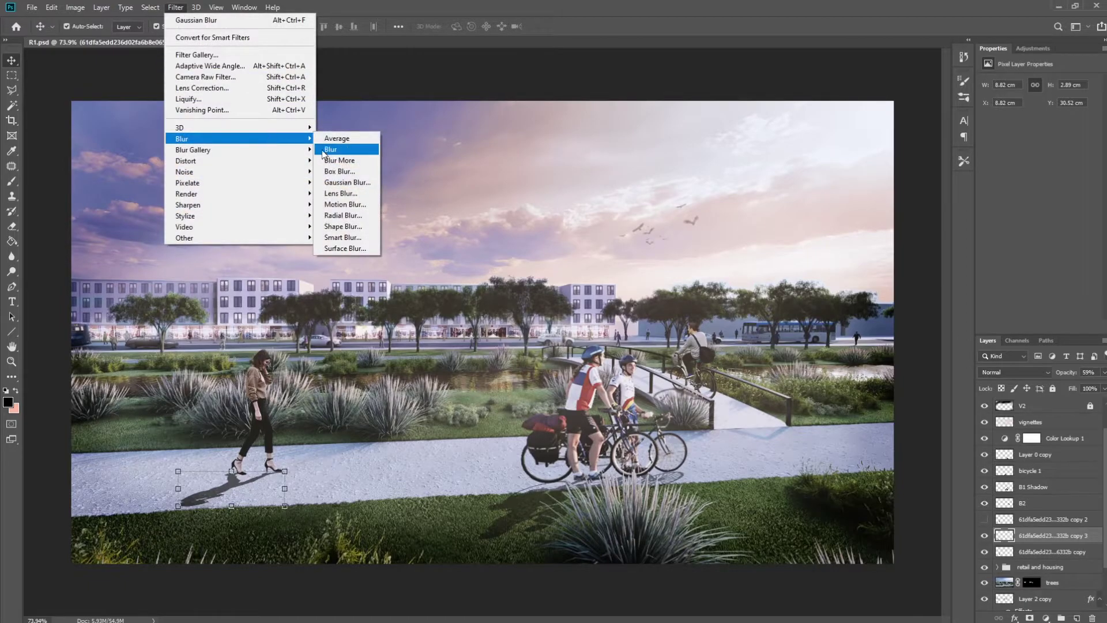
{"action": "left_click", "coordinate": [353, 183]}
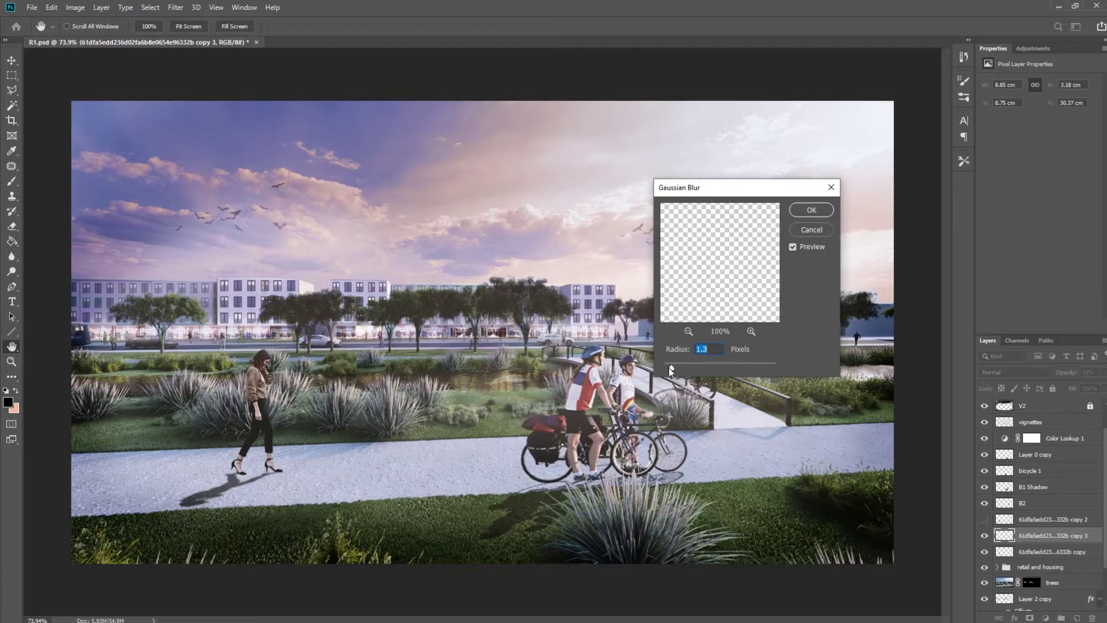
{"action": "left_click_drag", "start_coordinate": [675, 372], "coordinate": [673, 371]}
{"action": "left_click", "coordinate": [812, 210]}
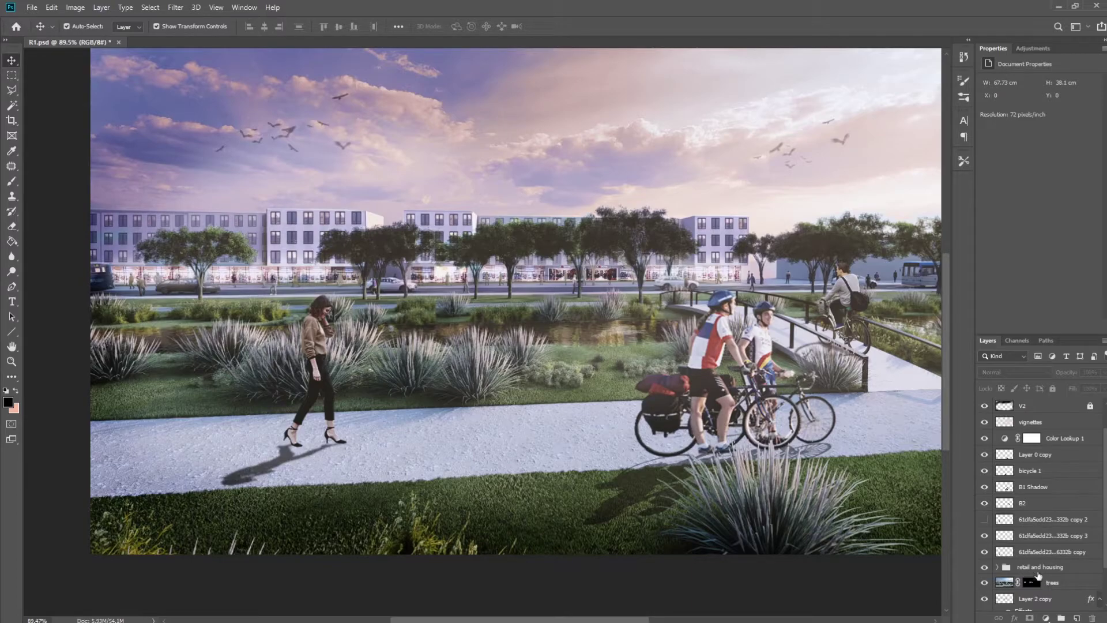
Step: Create a new layer beneath the woman's layer and pick a Brush with a flattened elliptical tip
{"action": "left_click", "coordinate": [1042, 553]}
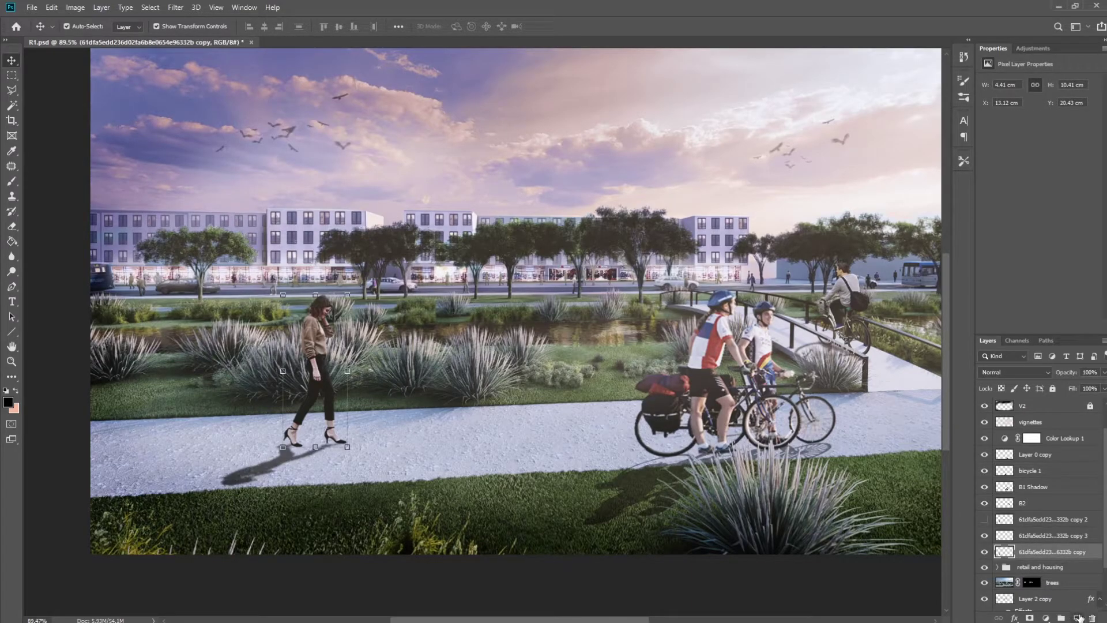
{"action": "left_click", "coordinate": [1077, 618]}
{"action": "left_click_drag", "start_coordinate": [1041, 568], "coordinate": [1042, 573]}
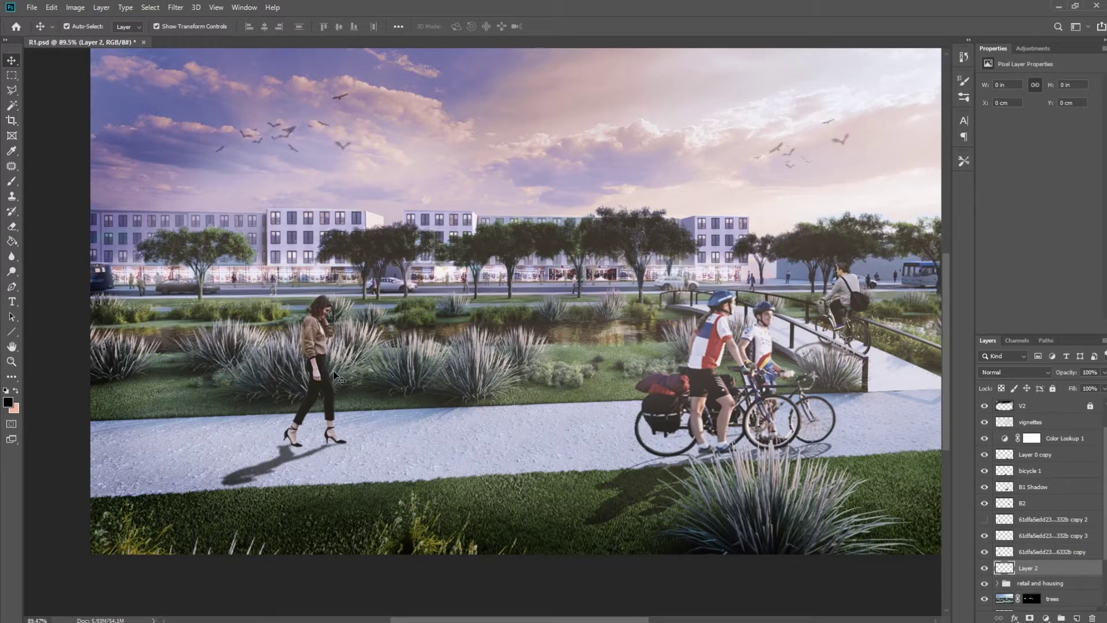
{"action": "left_click", "coordinate": [12, 181]}
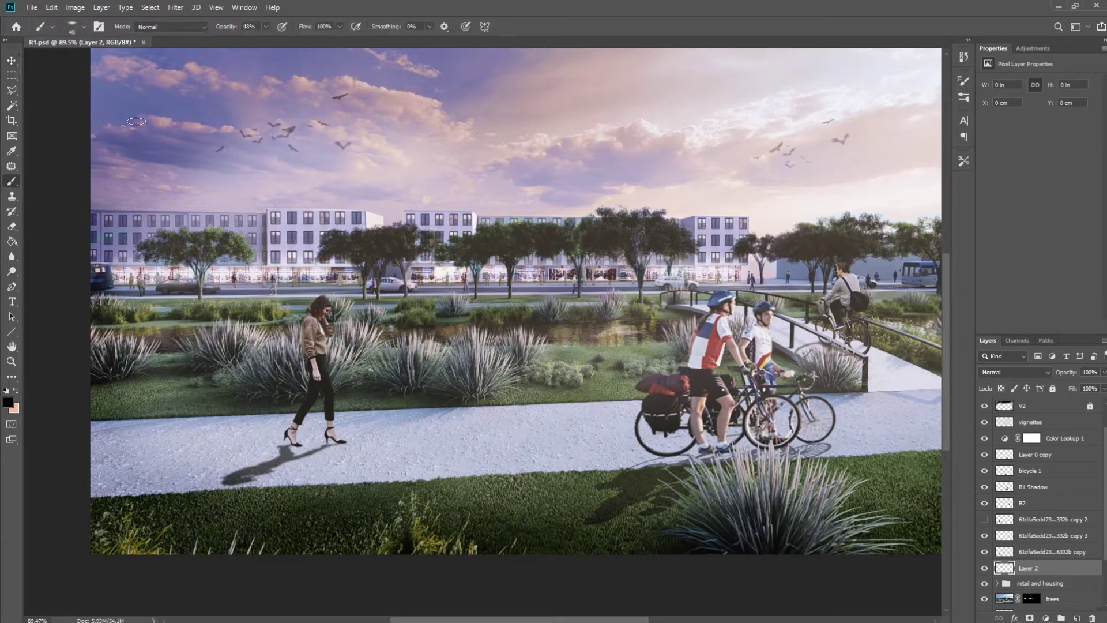
{"action": "left_click", "coordinate": [84, 27]}
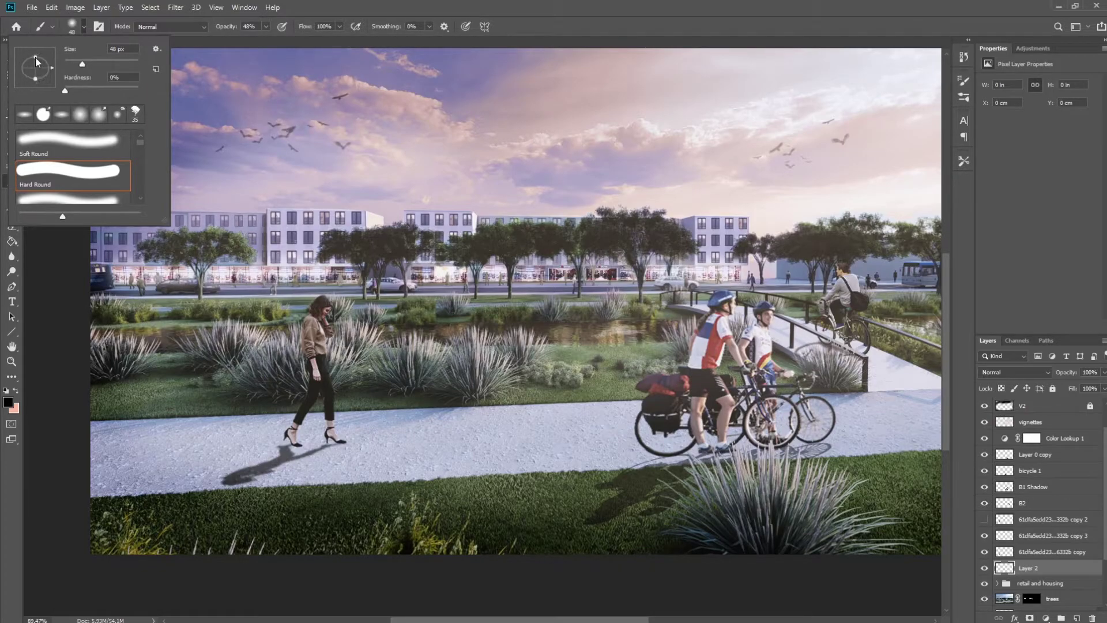
{"action": "left_click_drag", "start_coordinate": [36, 57], "coordinate": [36, 62]}
Step: Paint a soft contact shadow under her heels, undoing retries, and adjust Layer 2's opacity
{"action": "left_click", "coordinate": [329, 445]}
{"action": "left_click_drag", "start_coordinate": [320, 444], "coordinate": [354, 448]}
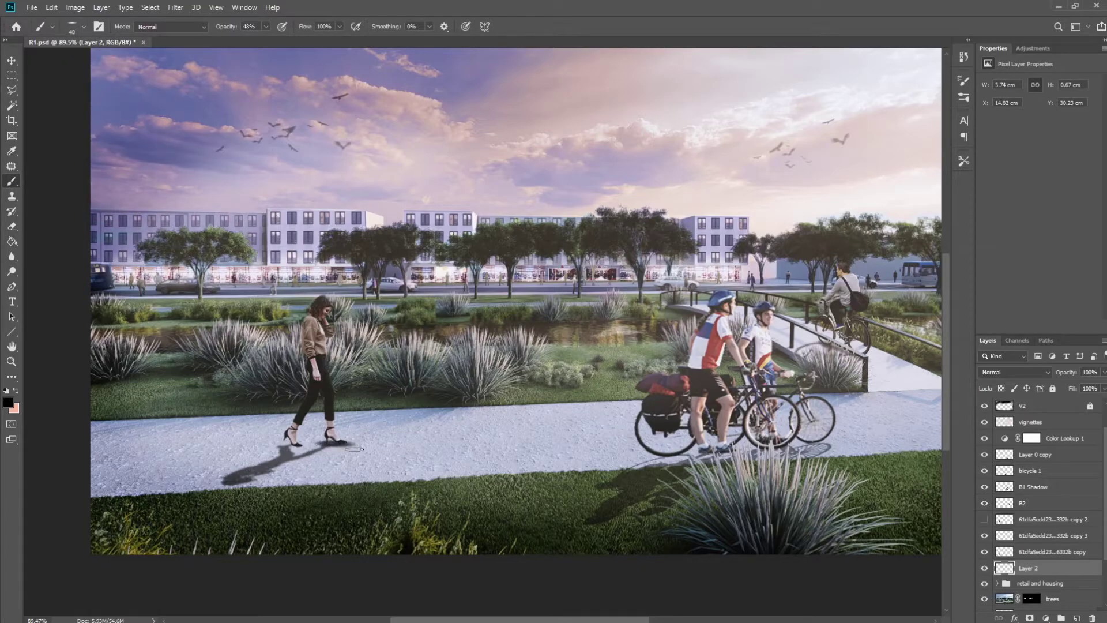
{"action": "key", "text": "ctrl+z"}
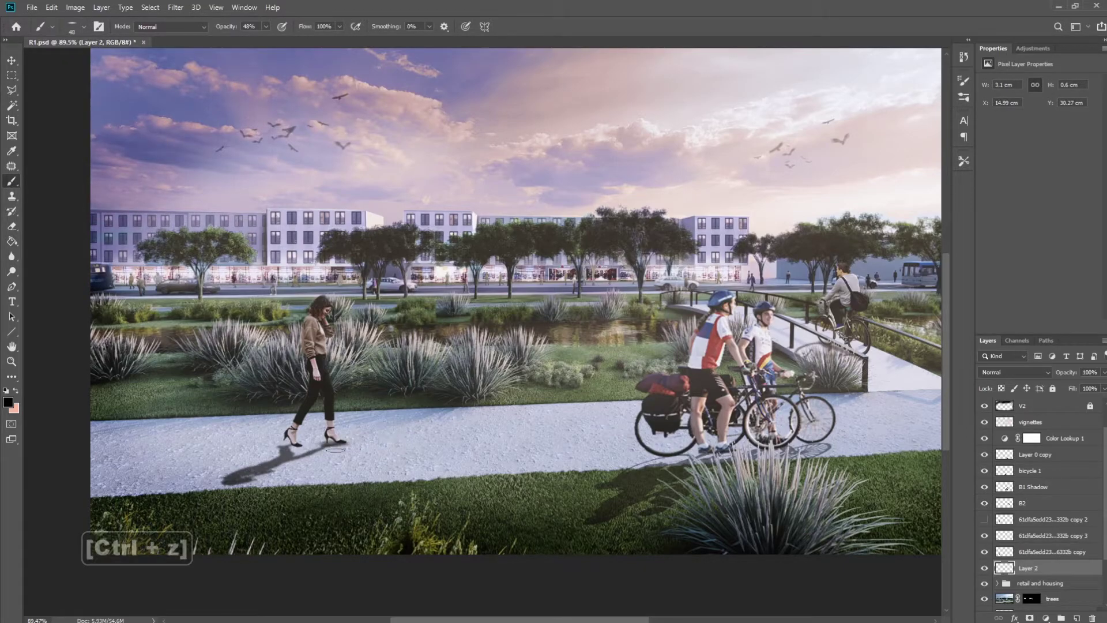
{"action": "mouse_move", "coordinate": [274, 446]}
{"action": "left_mouse_down"}
{"action": "mouse_move", "coordinate": [292, 448]}
{"action": "mouse_move", "coordinate": [226, 454]}
{"action": "mouse_move", "coordinate": [300, 448]}
{"action": "left_mouse_up"}
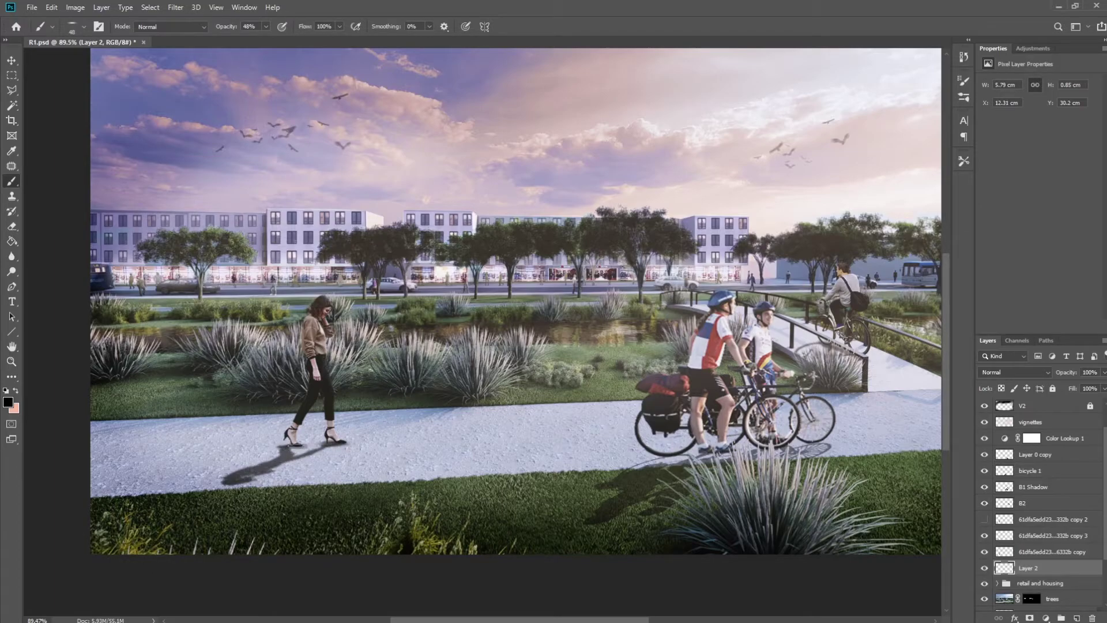
{"action": "mouse_move", "coordinate": [198, 447]}
{"action": "left_mouse_down"}
{"action": "mouse_move", "coordinate": [284, 448]}
{"action": "mouse_move", "coordinate": [266, 451]}
{"action": "left_mouse_up"}
{"action": "key", "text": "ctrl+z"}
{"action": "key", "text": "ctrl+z"}
{"action": "key", "text": "ctrl+z"}
{"action": "mouse_move", "coordinate": [1104, 372]}
{"action": "left_mouse_down"}
{"action": "mouse_move", "coordinate": [1080, 390]}
{"action": "mouse_move", "coordinate": [1094, 386]}
{"action": "left_mouse_up"}
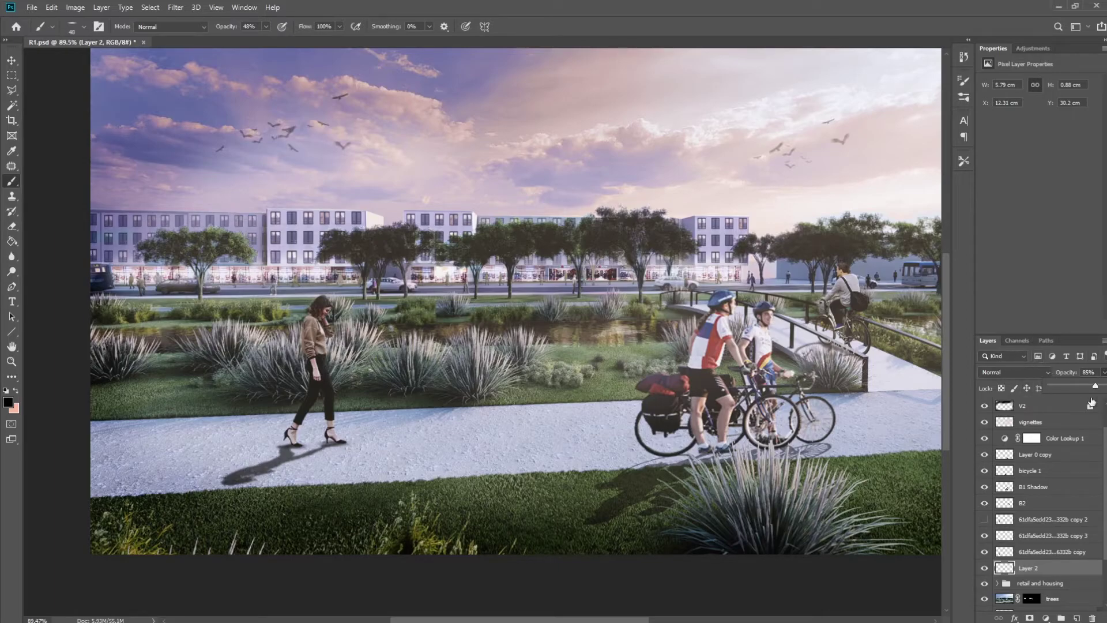
{"action": "left_click", "coordinate": [1039, 373]}
{"action": "left_click", "coordinate": [1045, 369]}
{"action": "left_click", "coordinate": [1045, 368]}
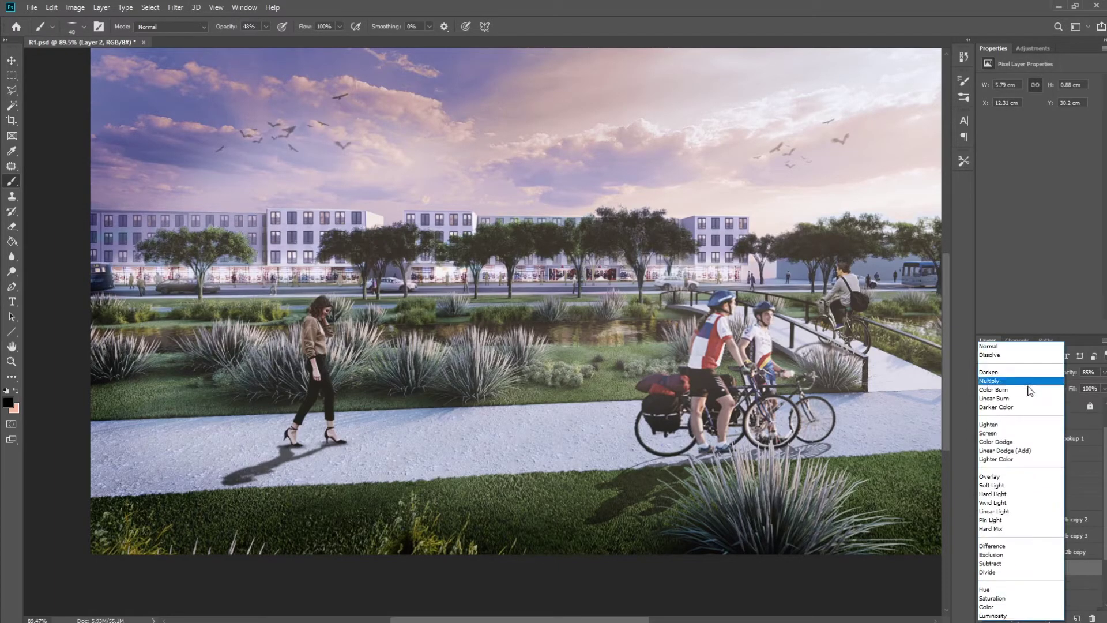
{"action": "left_click", "coordinate": [1032, 382]}
{"action": "left_click", "coordinate": [1015, 378]}
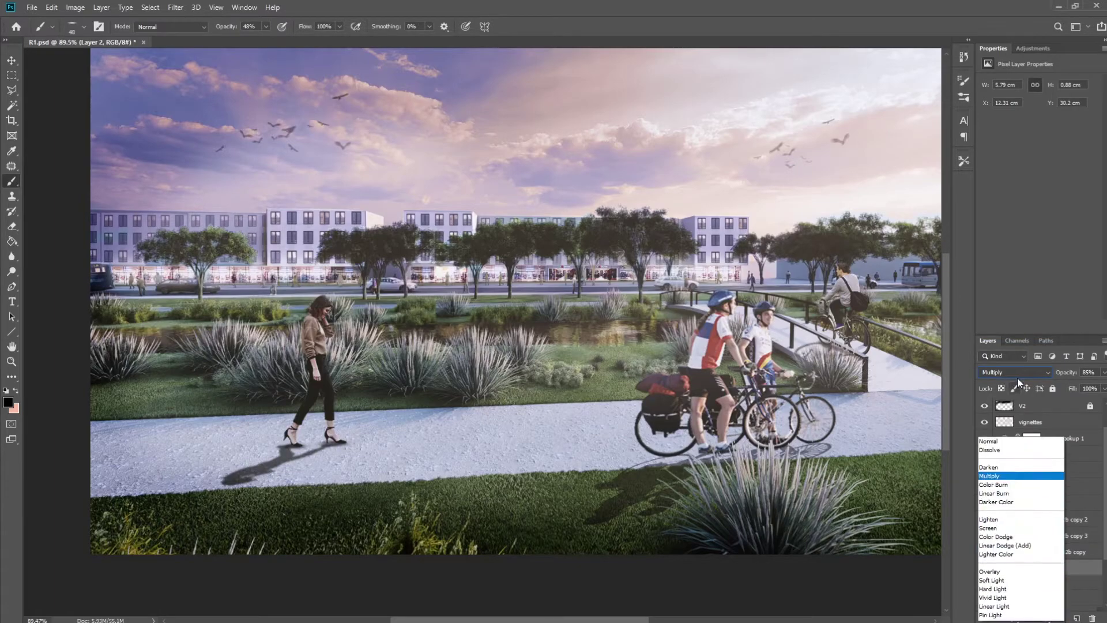
{"action": "left_click", "coordinate": [1082, 310]}
{"action": "left_click", "coordinate": [1039, 373]}
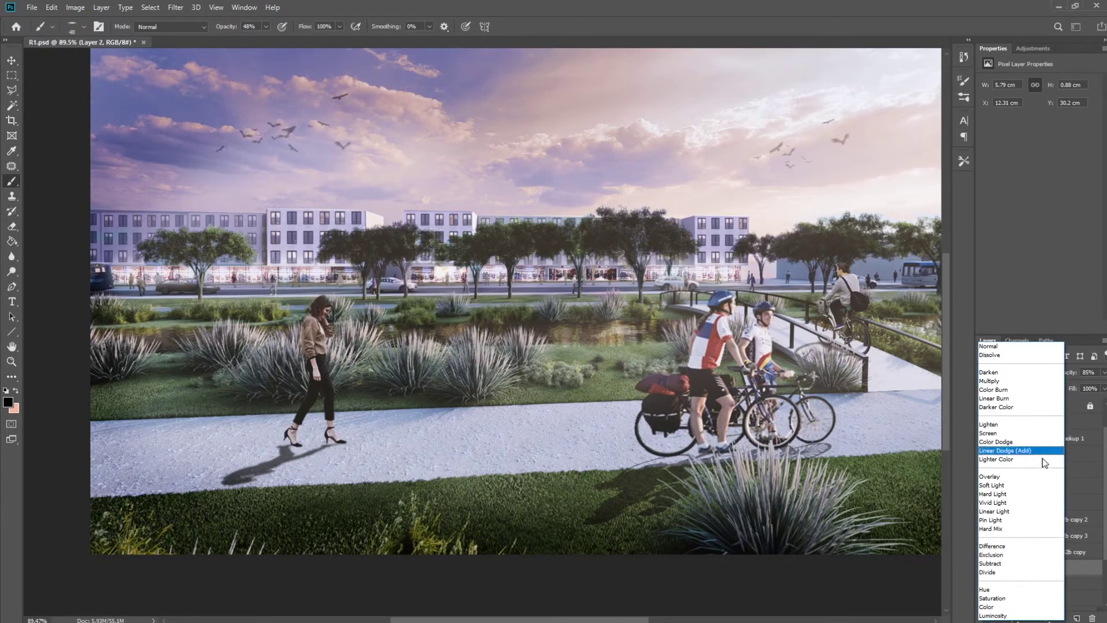
{"action": "left_click", "coordinate": [1025, 346]}
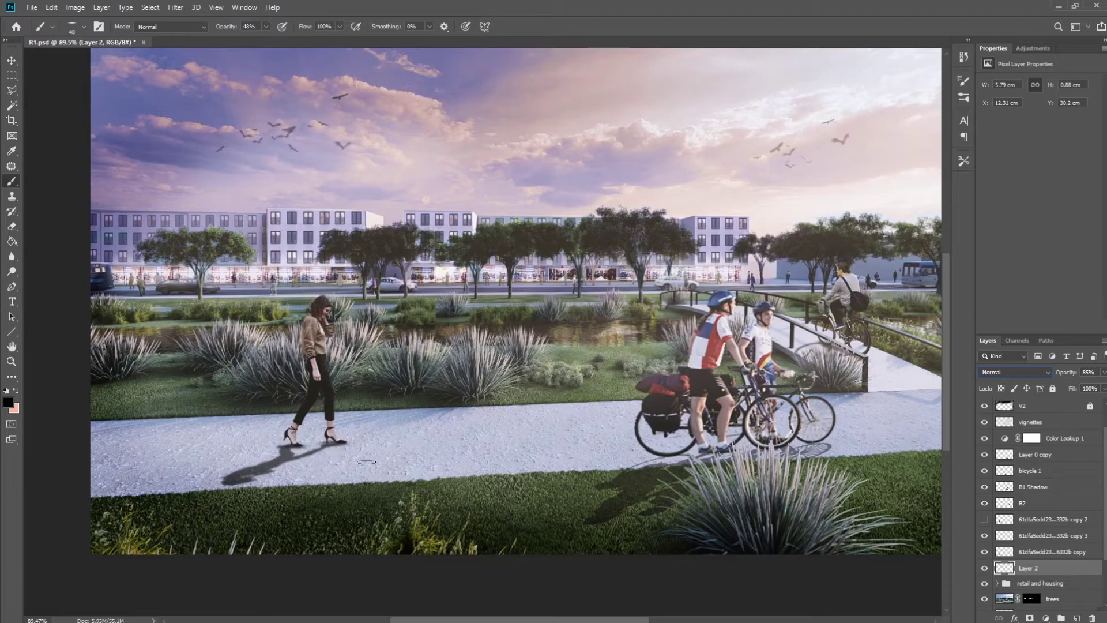
{"action": "left_click", "coordinate": [11, 60]}
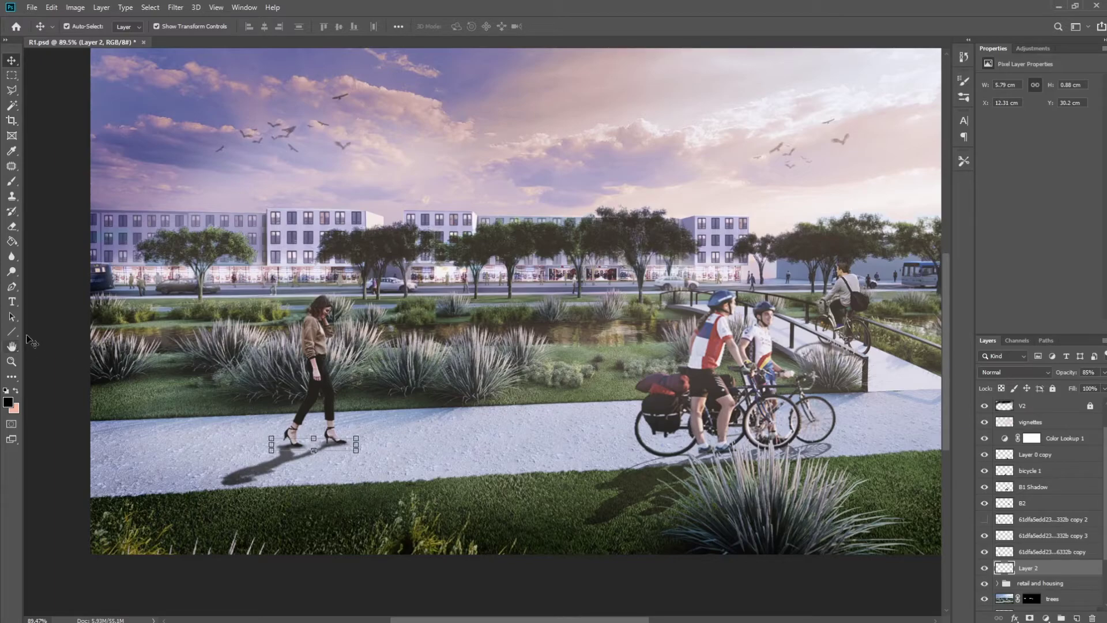
Step: Move the cast shadow layer below the woman's layer and make it visible again
{"action": "left_click", "coordinate": [294, 339]}
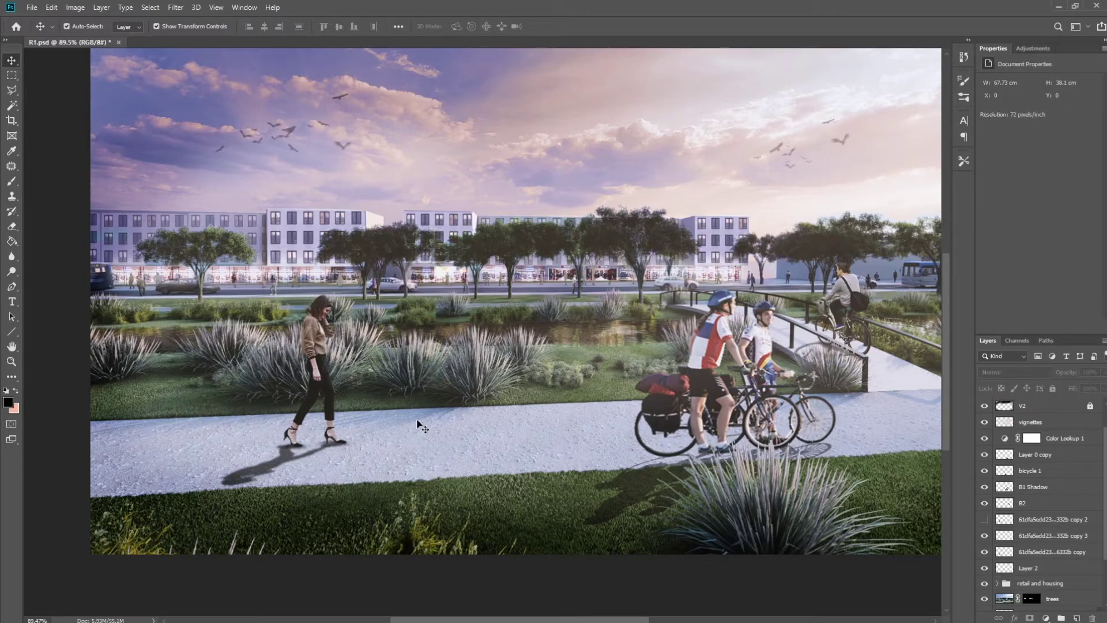
{"action": "scroll", "coordinate": [419, 425], "scroll_direction": "down", "scroll_amount": 3}
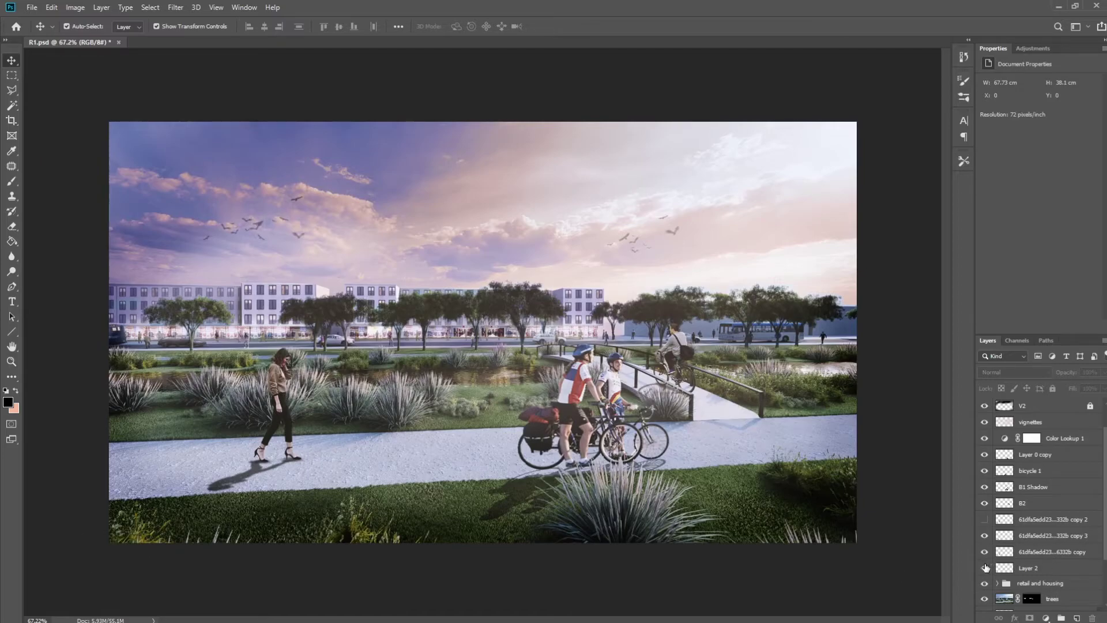
{"action": "left_click", "coordinate": [984, 568]}
{"action": "left_click", "coordinate": [985, 553]}
{"action": "left_click", "coordinate": [985, 536]}
{"action": "left_click_drag", "start_coordinate": [1015, 536], "coordinate": [1006, 559]}
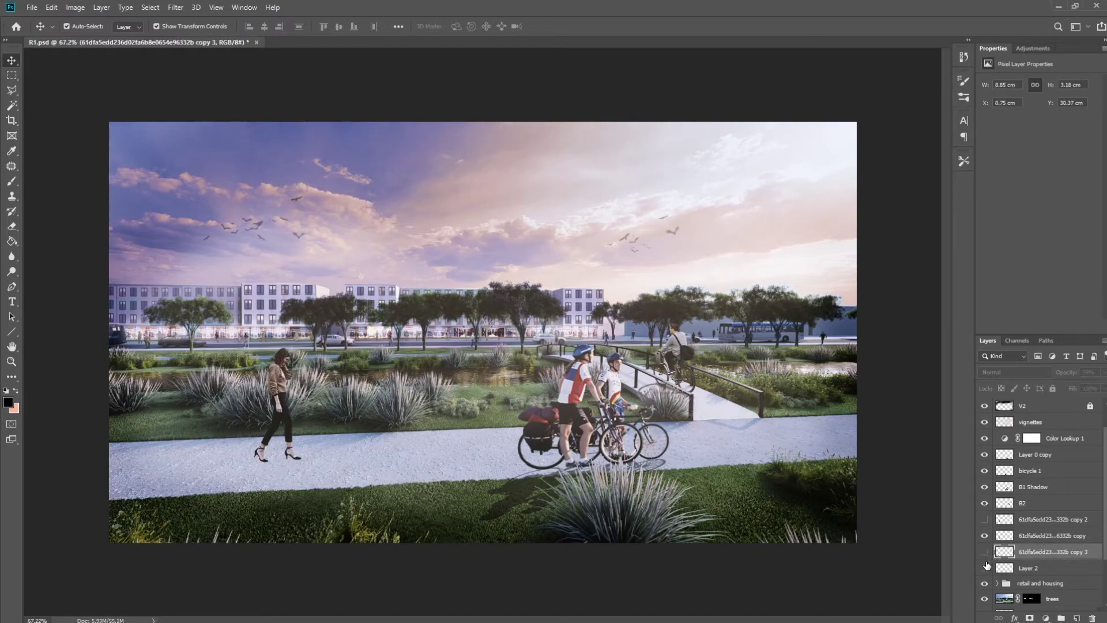
{"action": "left_click", "coordinate": [984, 552]}
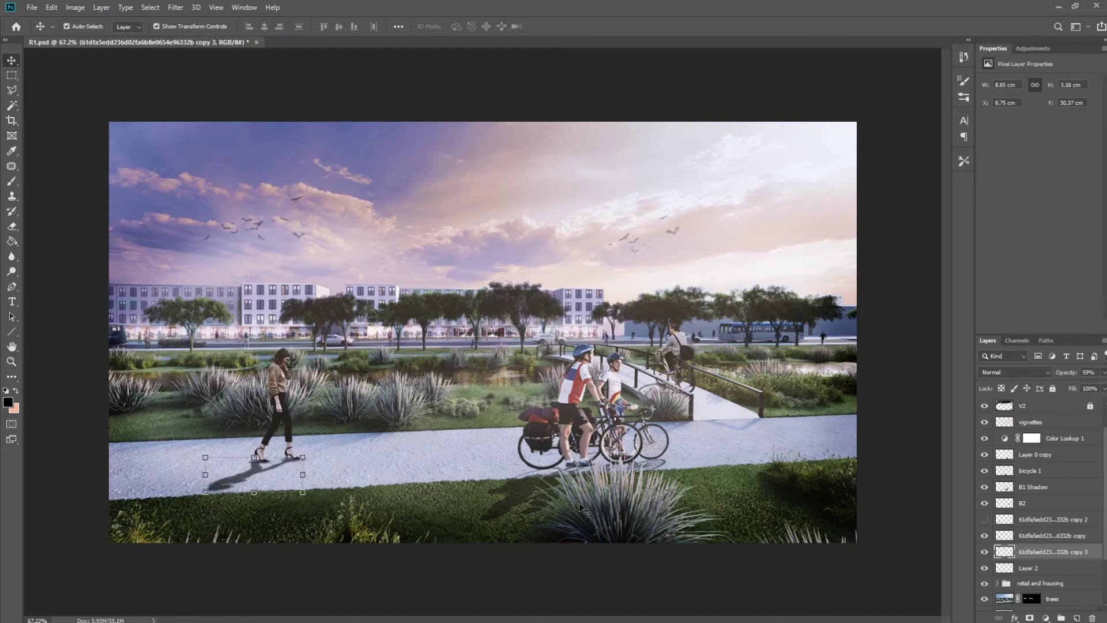
Step: Select Layer 2, the cast shadow and woman layers, and merge them into one layer
{"action": "left_click", "coordinate": [876, 468]}
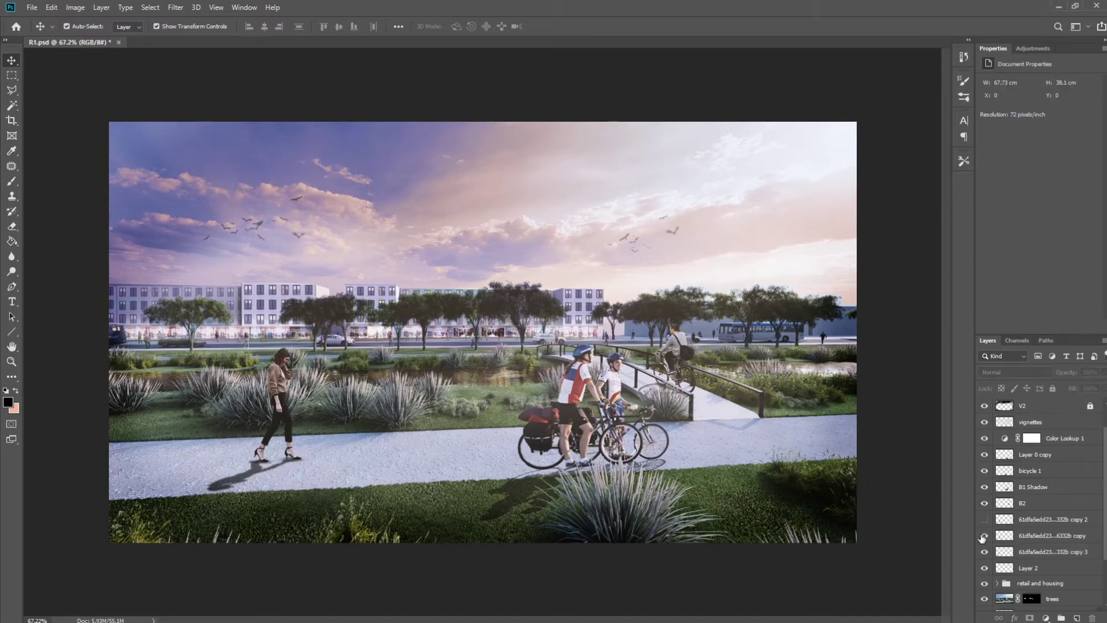
{"action": "left_click", "coordinate": [1042, 570]}
{"action": "left_click", "coordinate": [1043, 538], "text": "shift"}
{"action": "right_click", "coordinate": [1032, 543]}
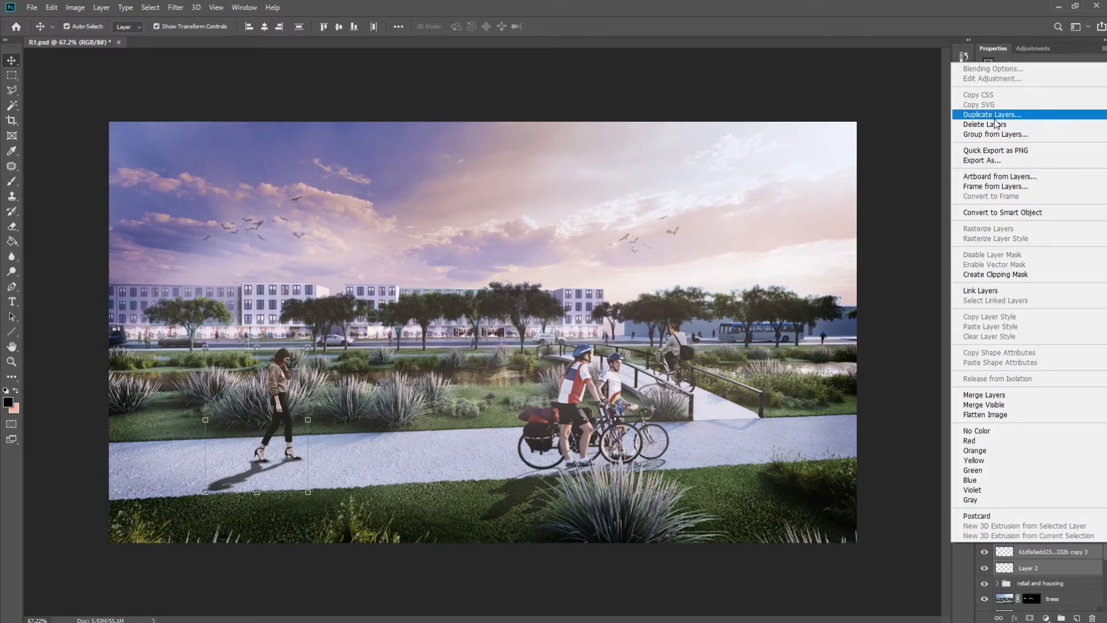
{"action": "left_click", "coordinate": [1013, 396]}
{"action": "left_click", "coordinate": [104, 222]}
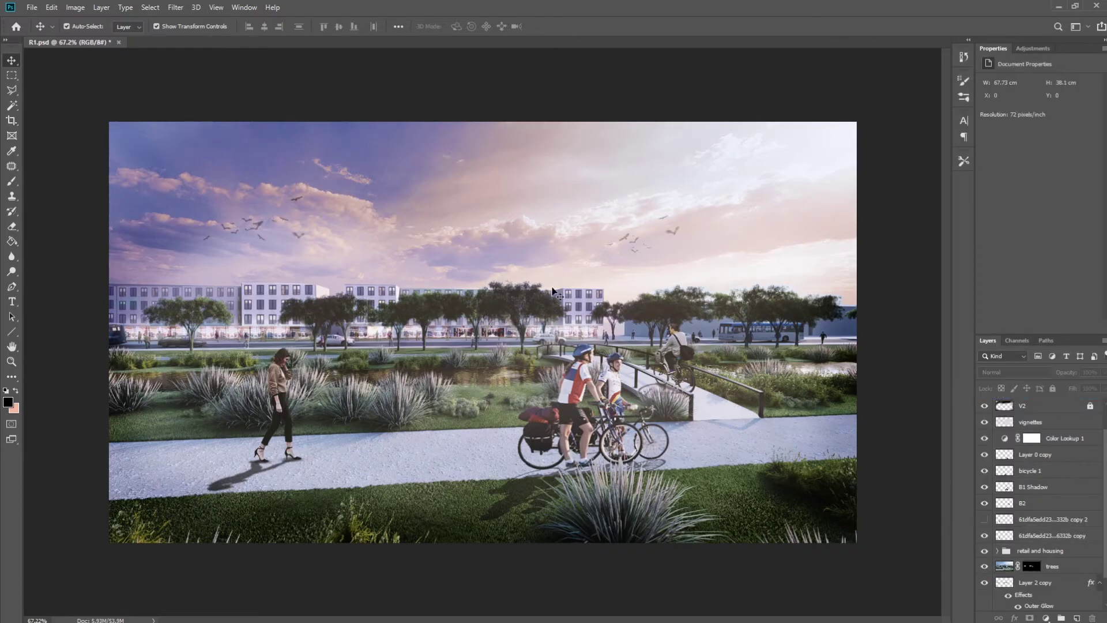
{"action": "left_click", "coordinate": [300, 417]}
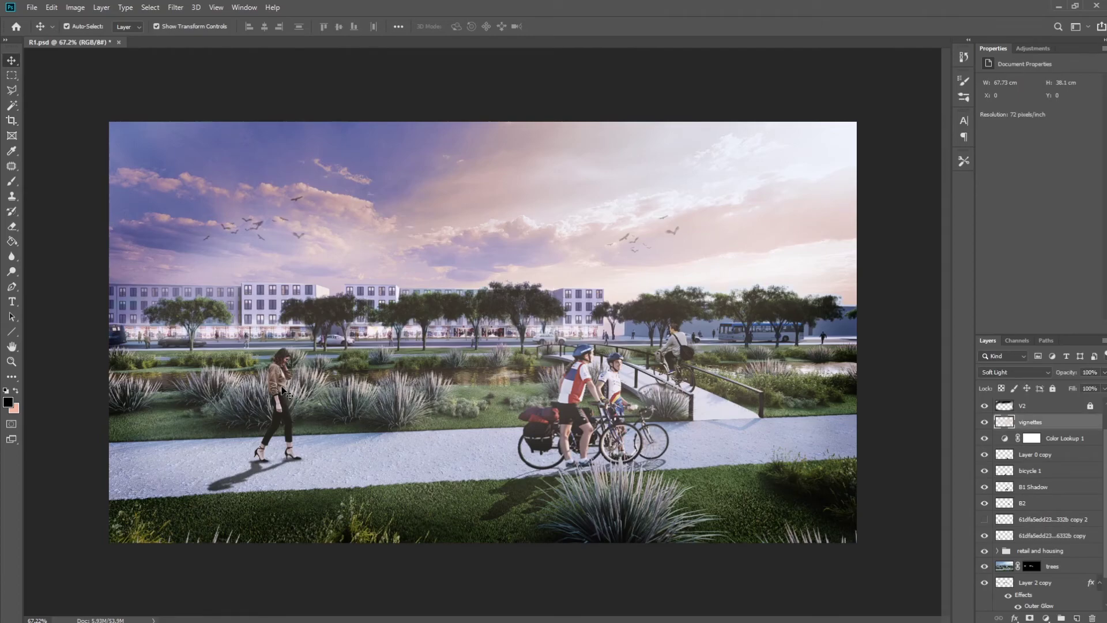
{"action": "left_click", "coordinate": [251, 474]}
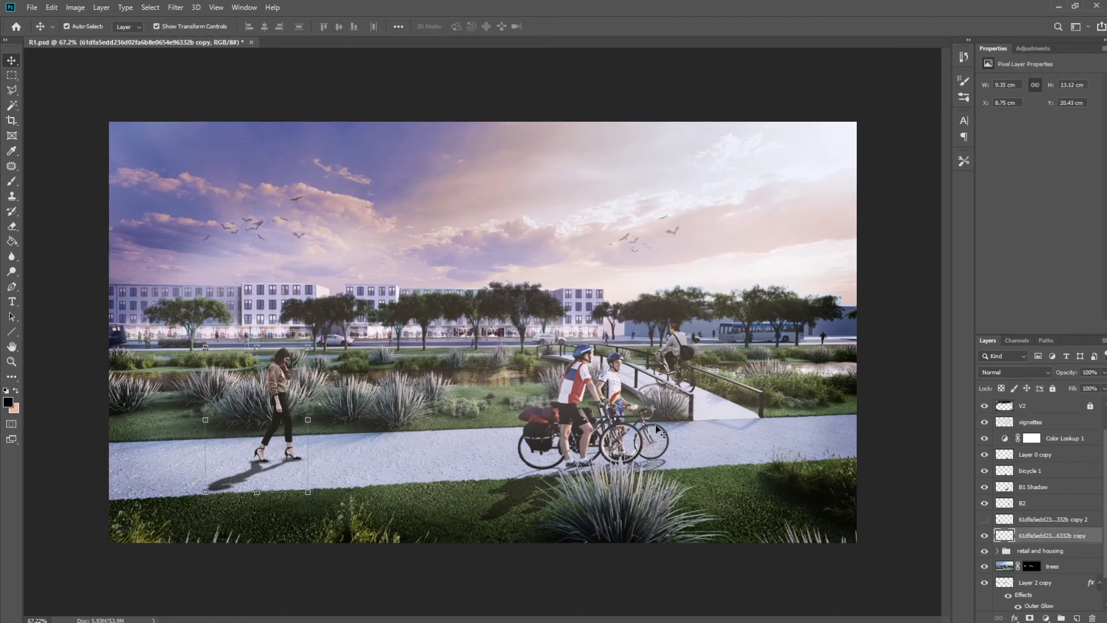